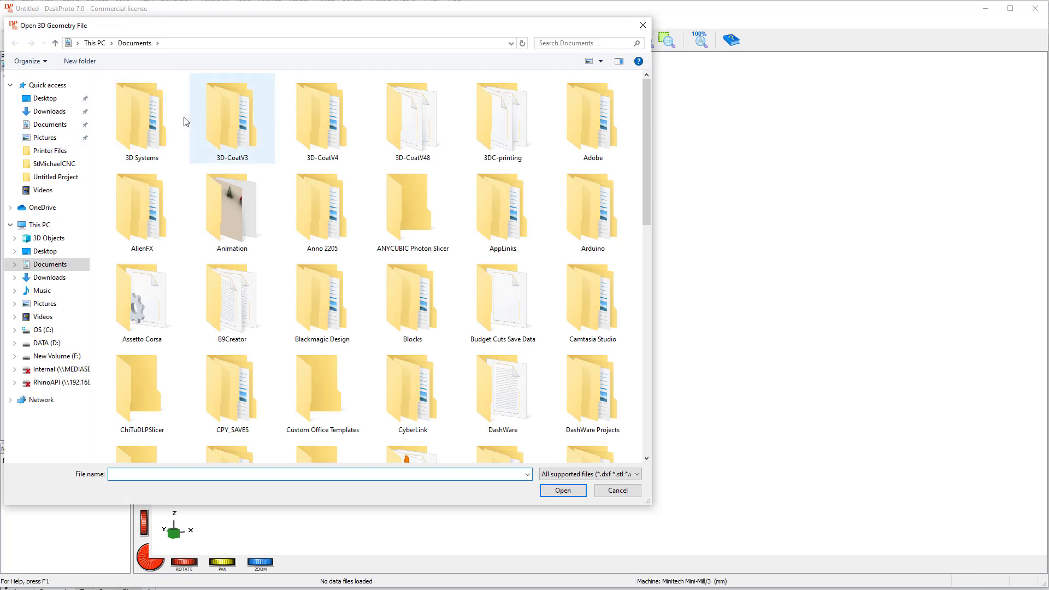
Load the 3D geometry file Model.stl from the cutting demo folder on the Desktop.
click(44, 98)
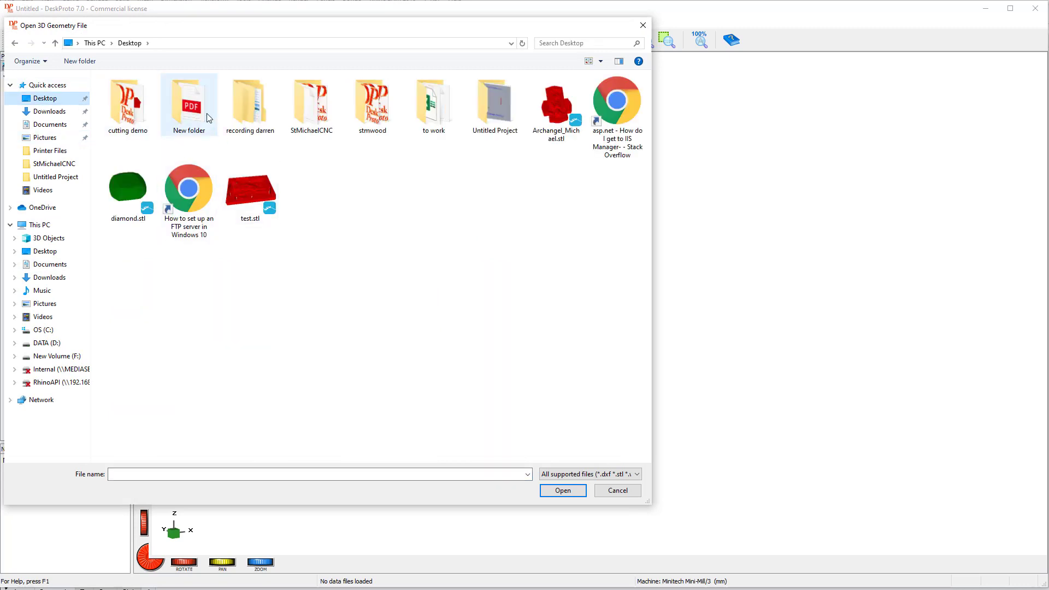
double_click(128, 109)
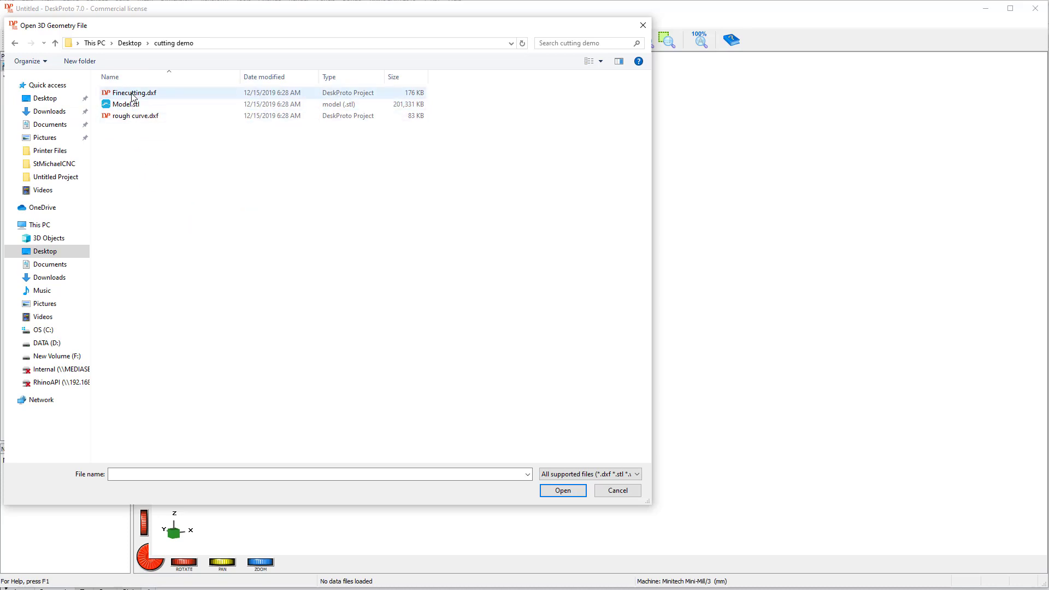
click(130, 107)
double_click(130, 107)
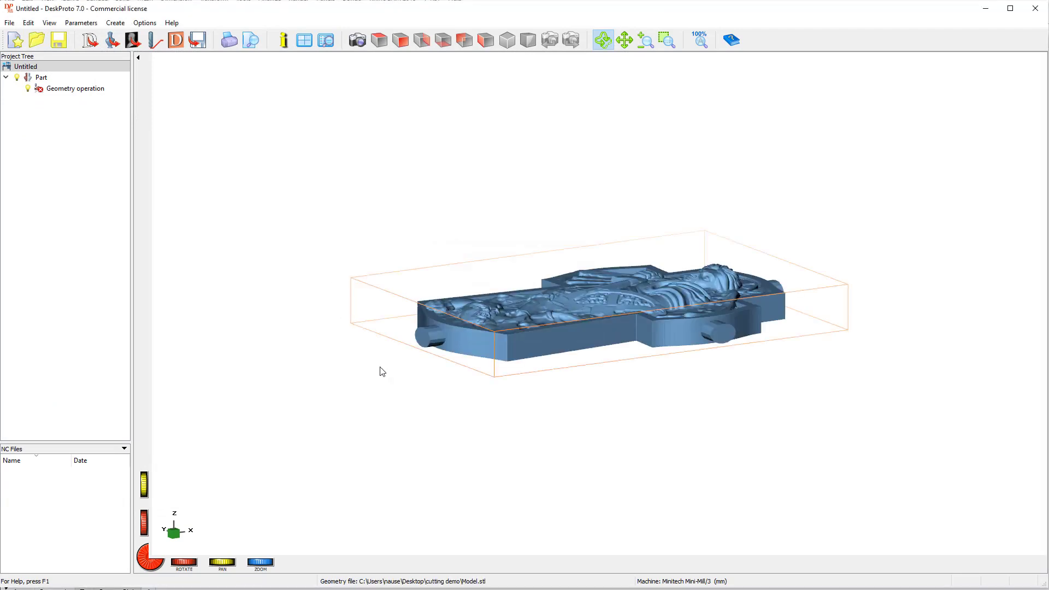
Load the vector file rough curve.dxf from the cutting demo folder into the project.
mouse_move(379, 367)
mouse_down()
mouse_move(417, 409)
mouse_move(374, 456)
mouse_up()
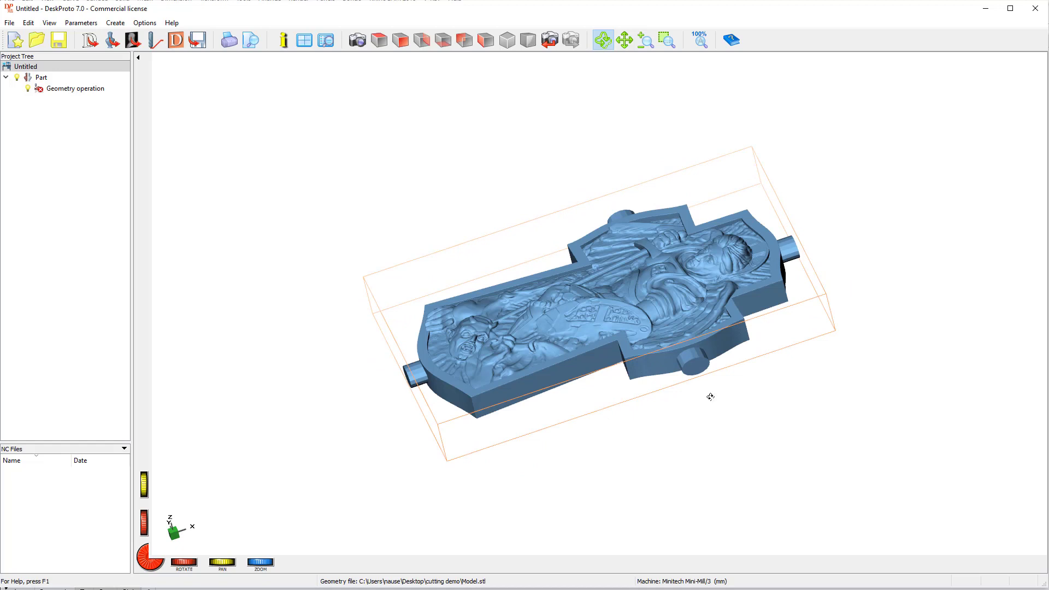
mouse_move(711, 397)
mouse_down()
mouse_move(773, 459)
mouse_move(764, 437)
mouse_move(744, 460)
mouse_up()
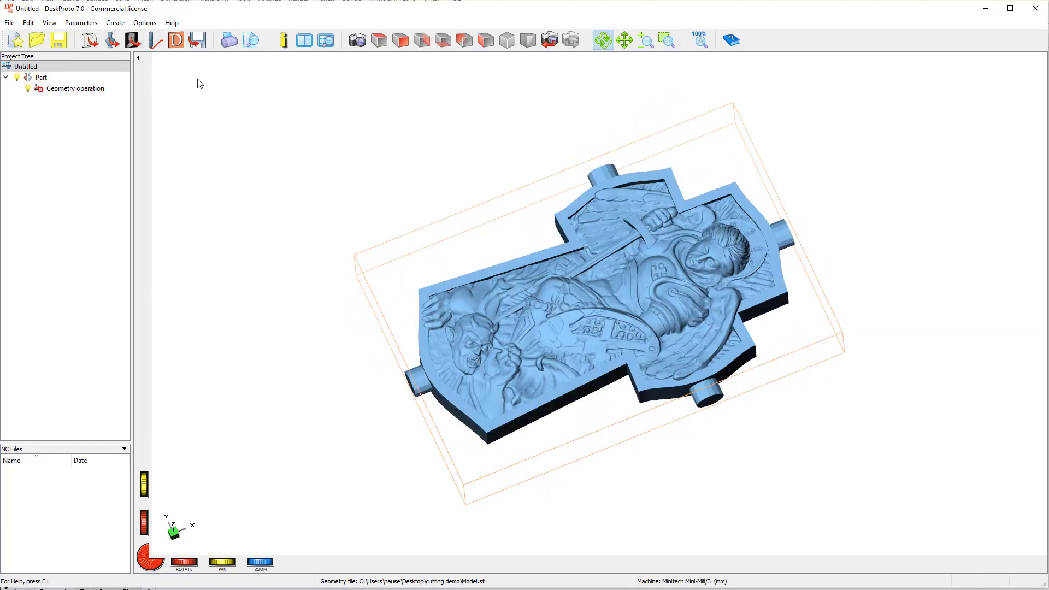
click(11, 23)
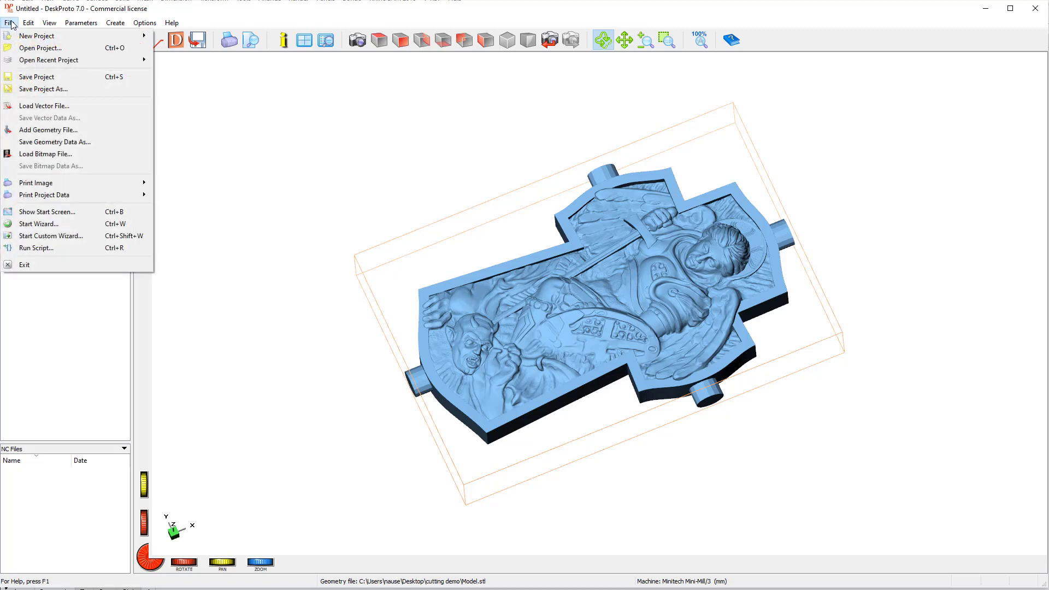
click(43, 106)
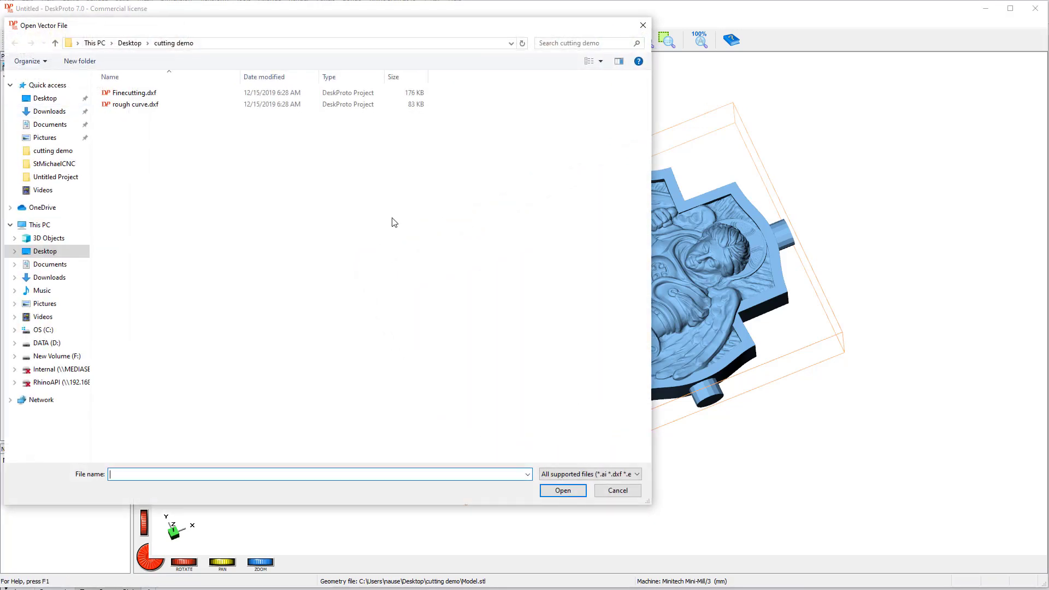
click(140, 105)
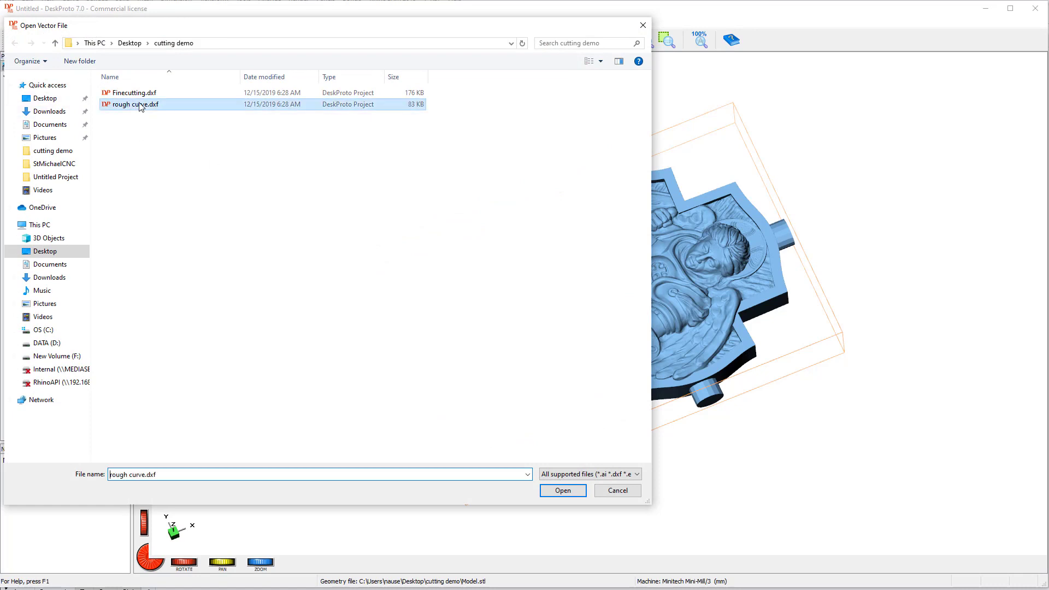
double_click(139, 105)
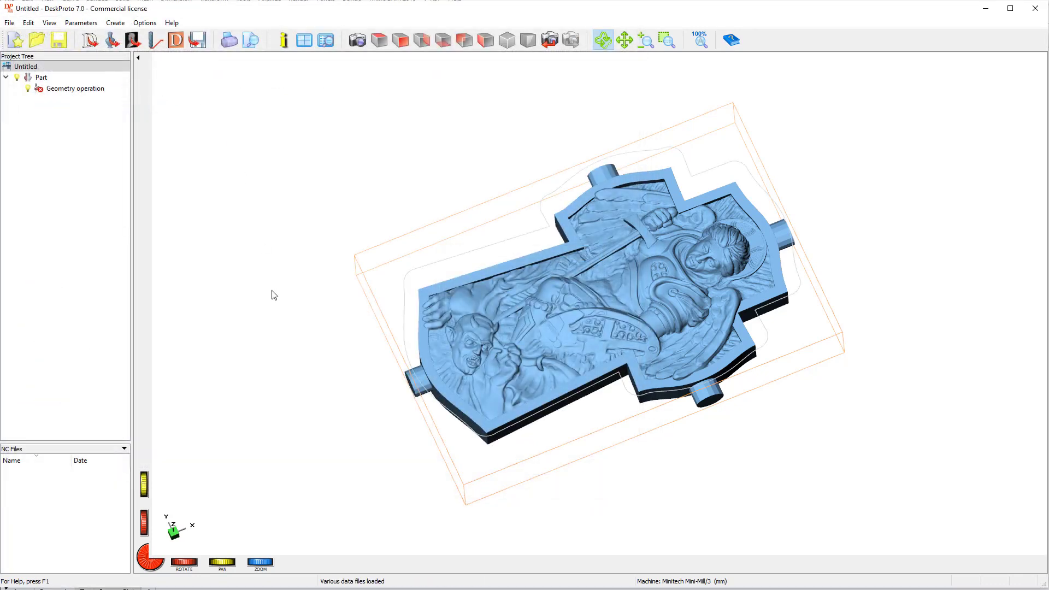
Examine from above and from the side how the loaded rough curve surrounds the relief model.
drag(298, 331, 295, 363)
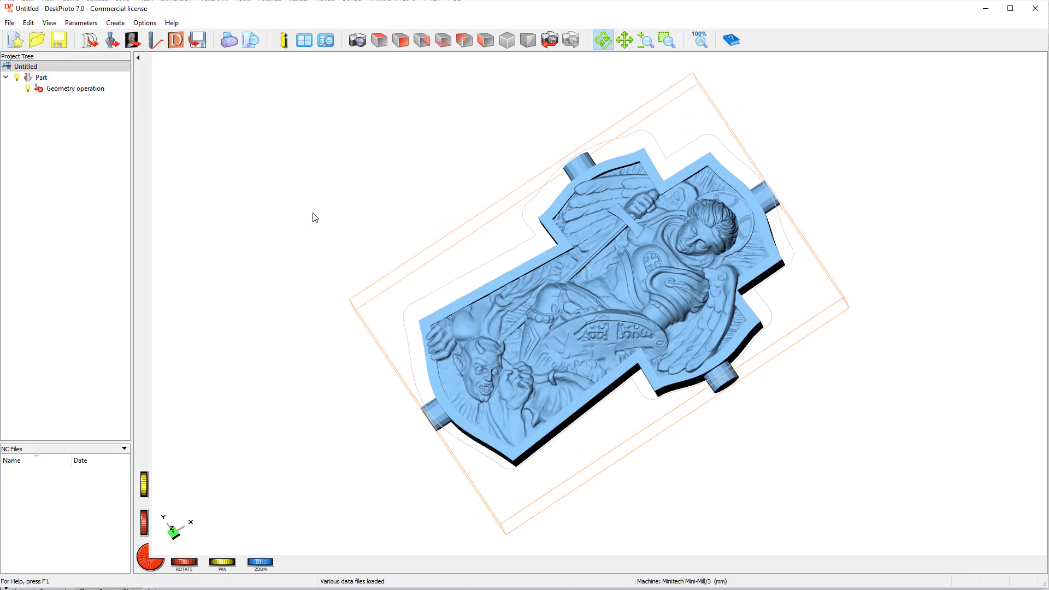
drag(314, 206, 329, 249)
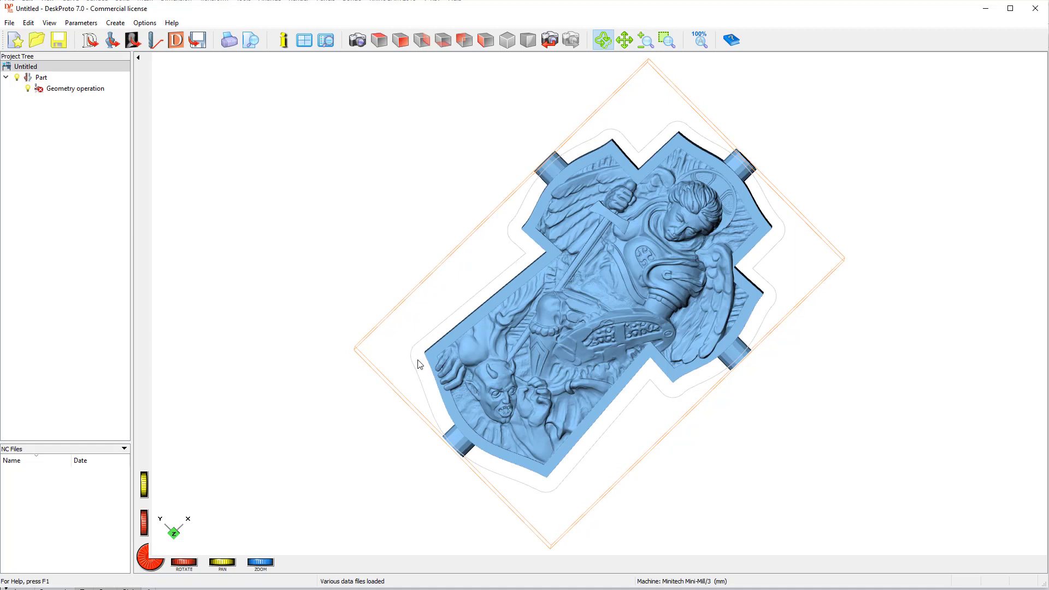
drag(391, 462, 367, 386)
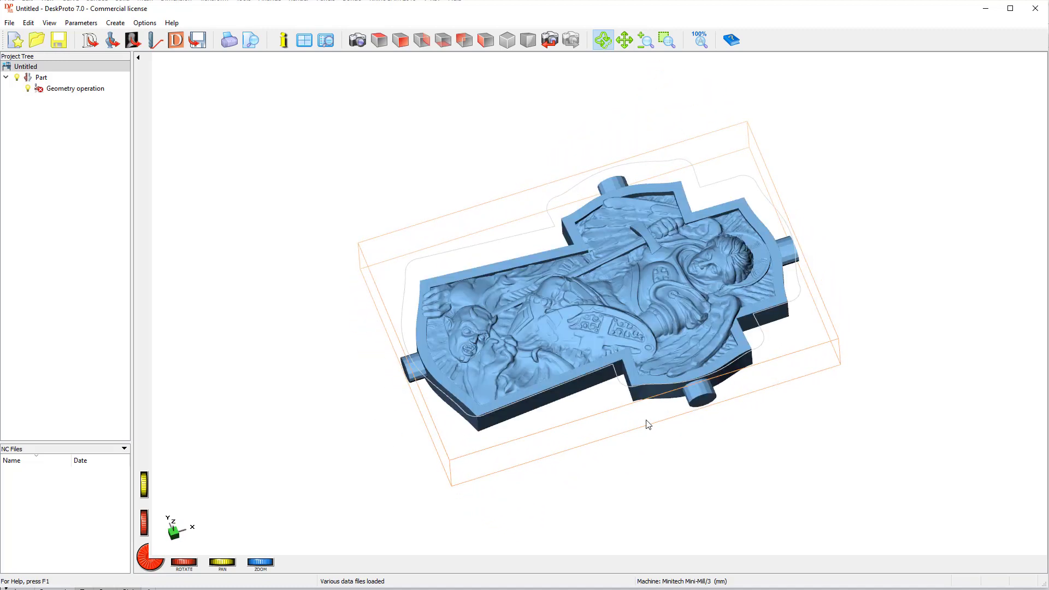
drag(679, 455, 678, 397)
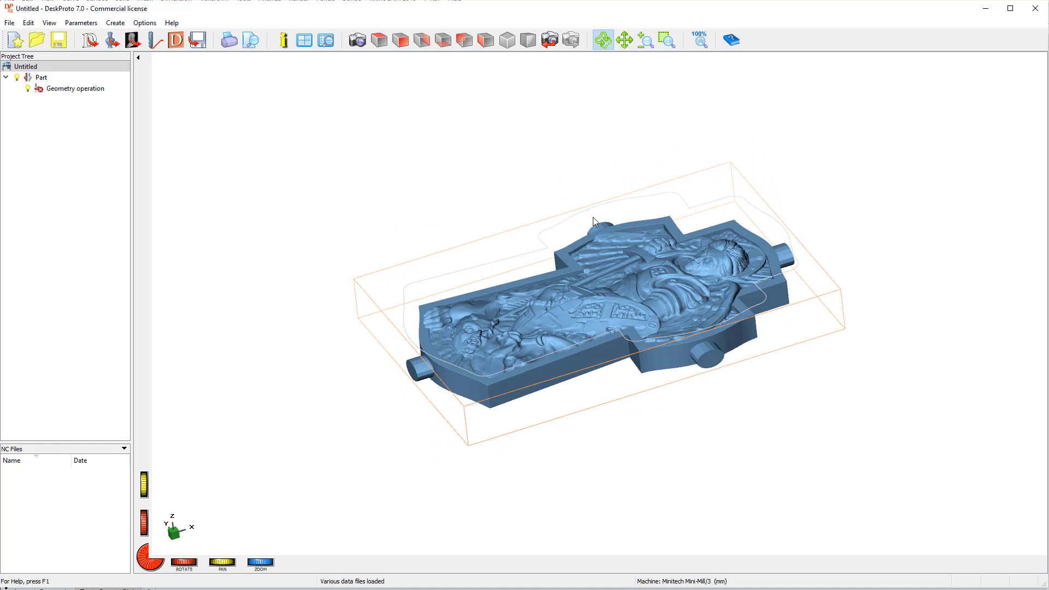
drag(720, 395, 733, 453)
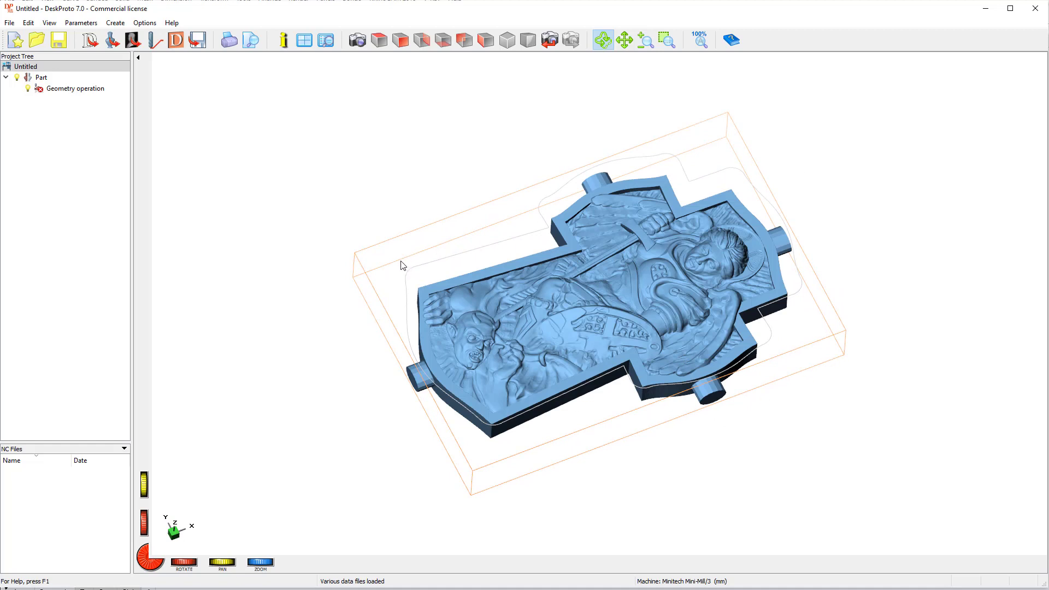
drag(655, 464, 659, 408)
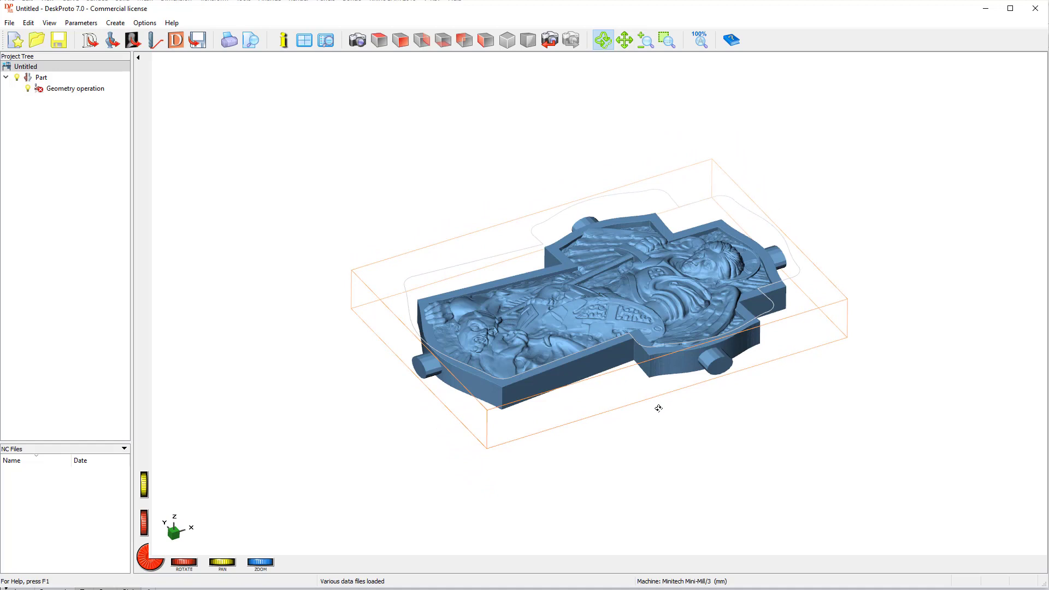
Rename the part in the project tree as Roughing317BE.
click(45, 78)
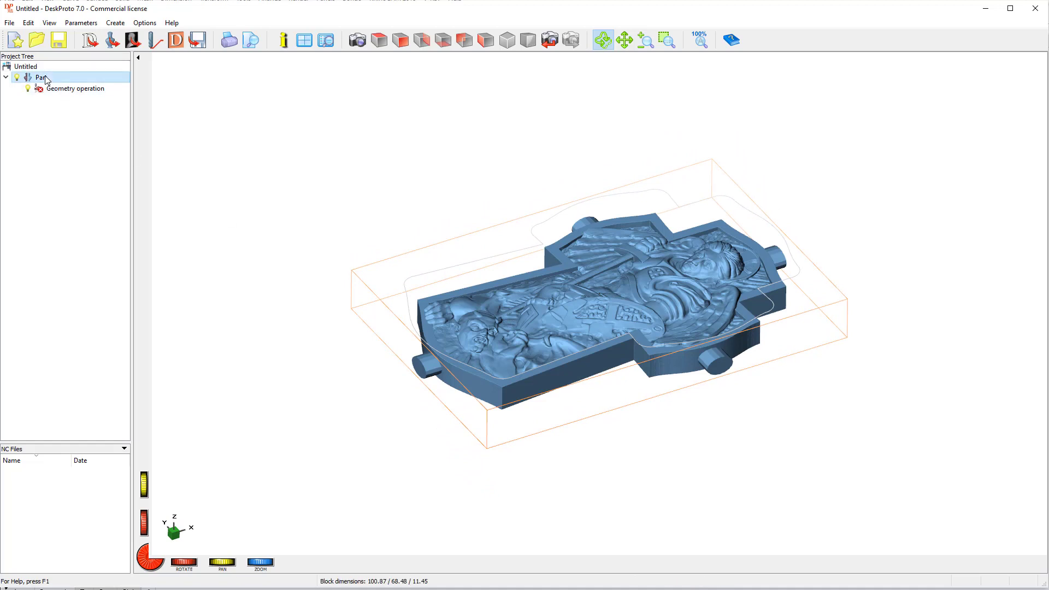
right_click(45, 79)
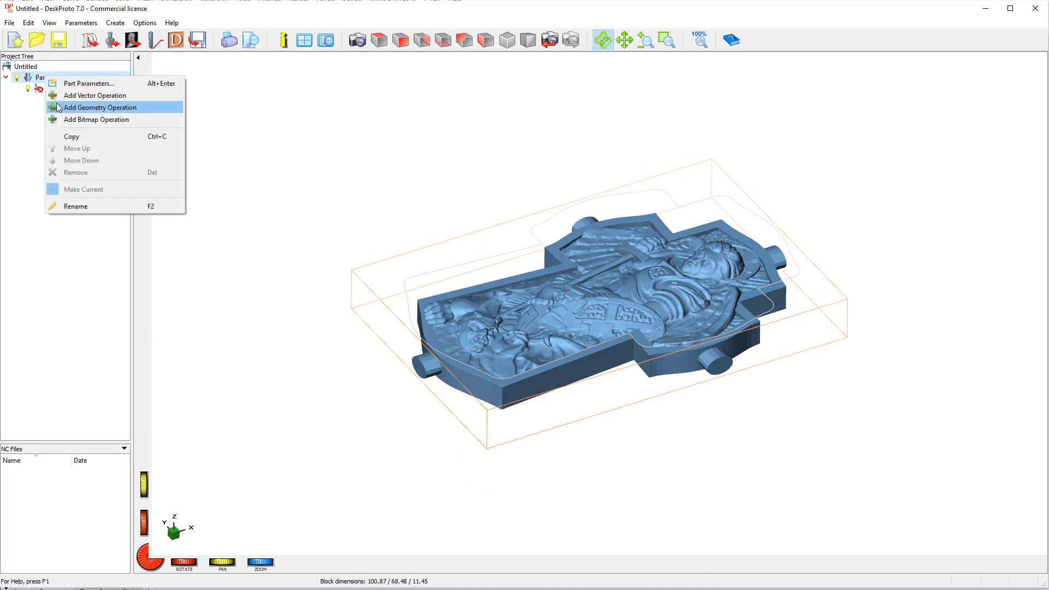
click(37, 78)
click(52, 79)
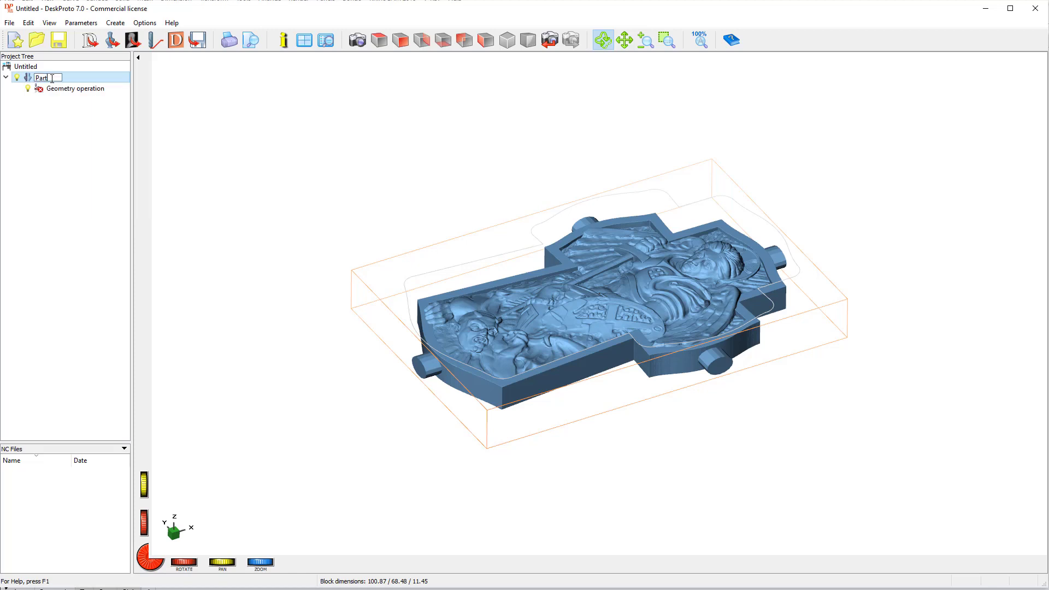
drag(52, 78, 31, 80)
text(Roughing317BE)
click(75, 170)
Review the general, transform and material block settings in the parameters of part Roughing317BE.
double_click(53, 79)
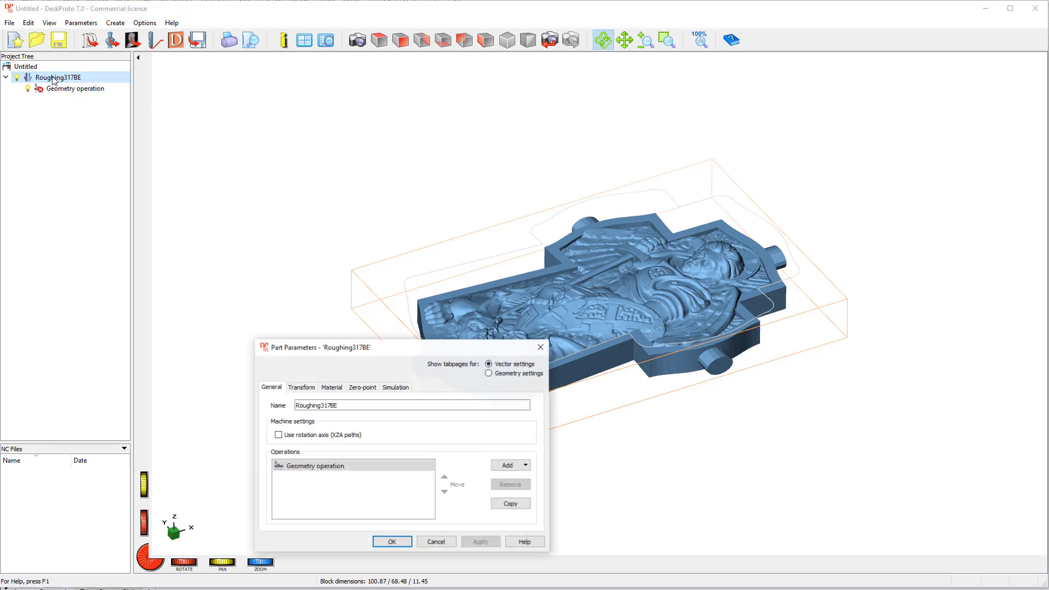
drag(415, 354, 559, 185)
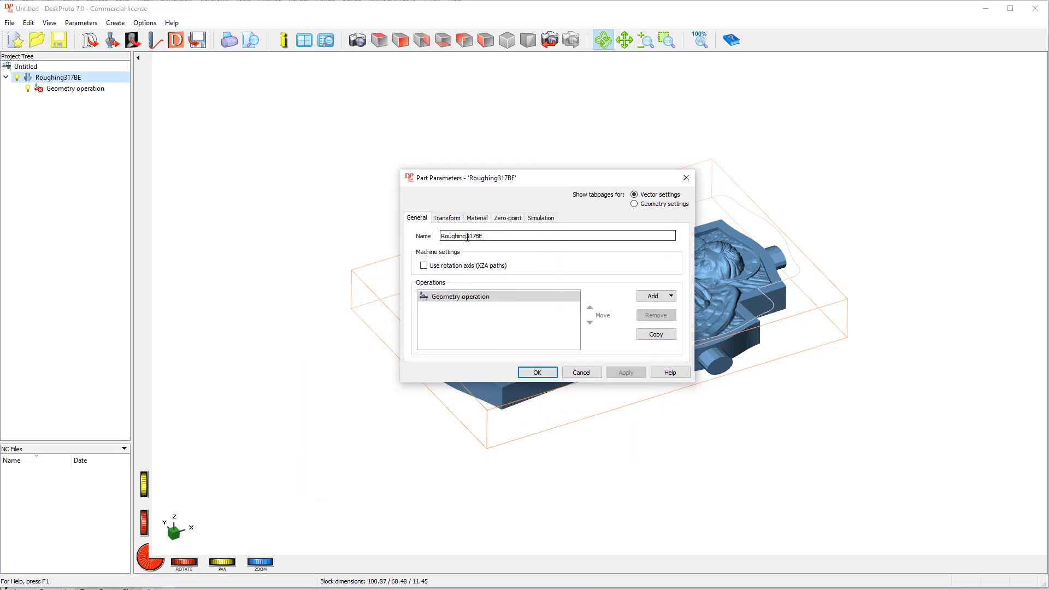
click(448, 218)
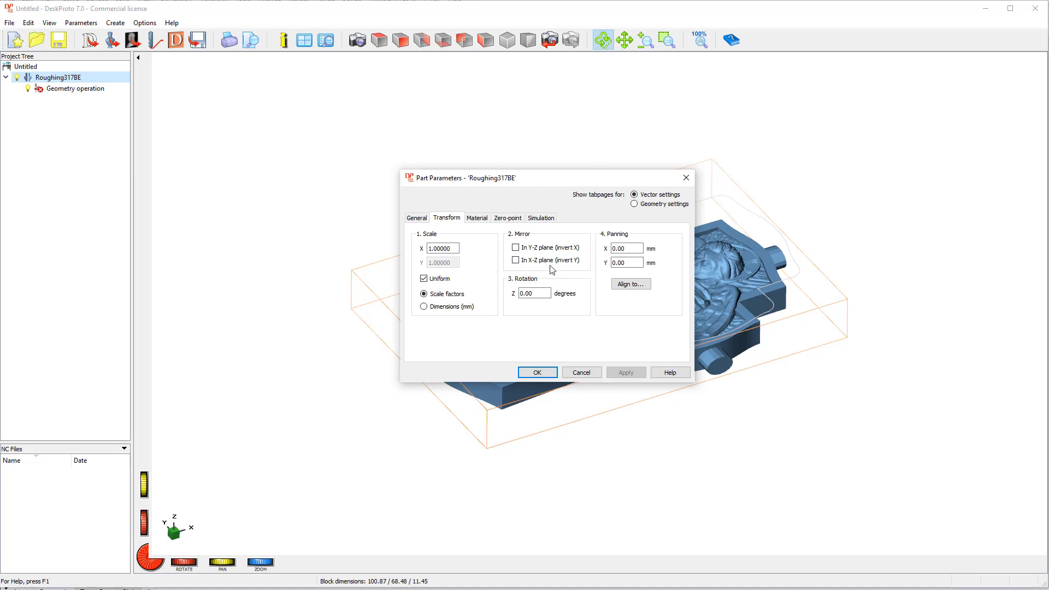
click(478, 218)
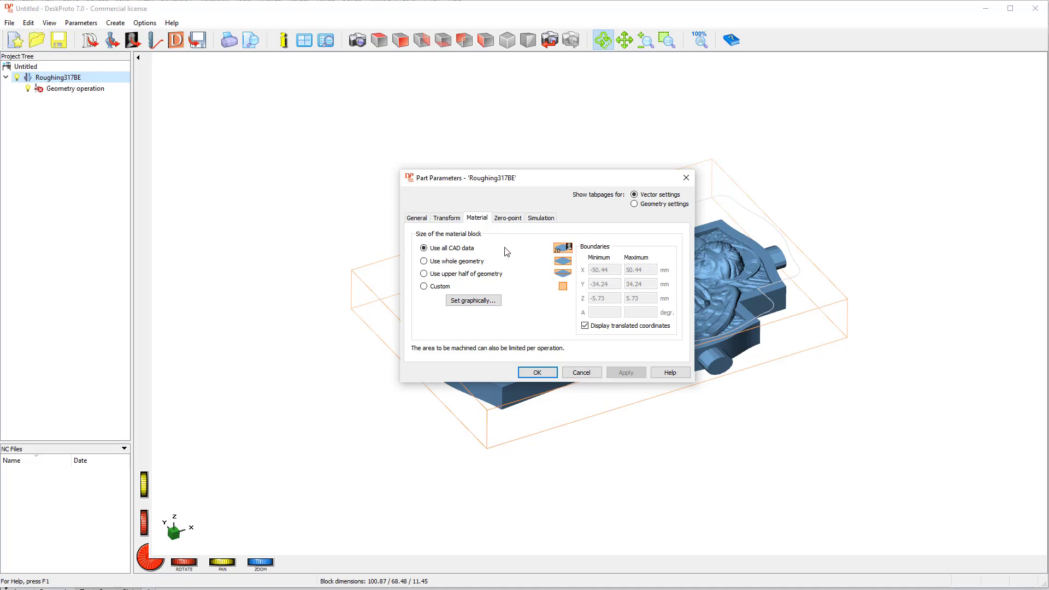
Set the part's zero point to the material block's center in X and Y and to the top of the block in Z.
click(508, 220)
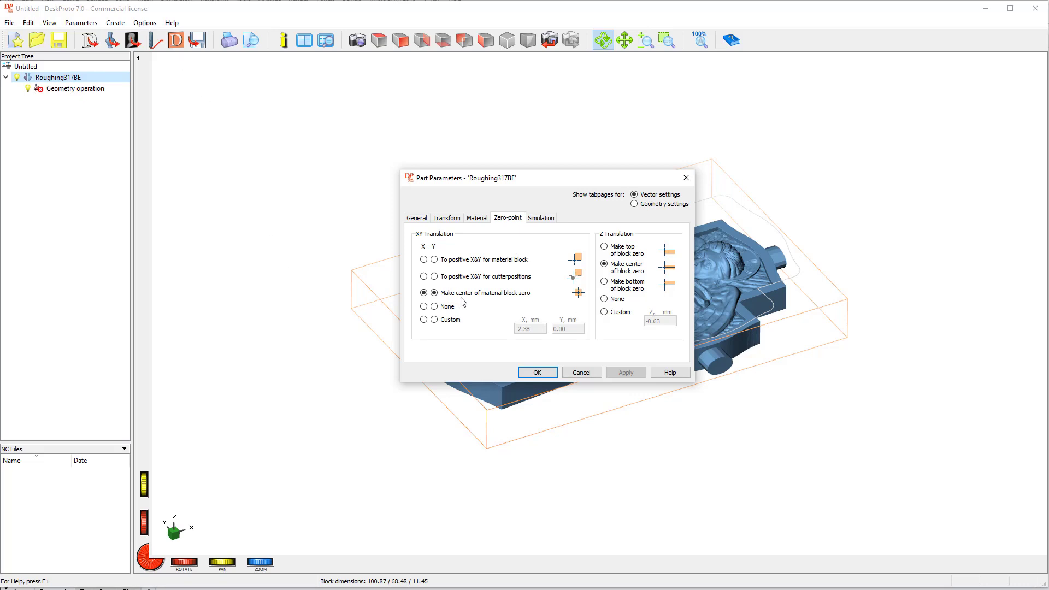
click(424, 293)
drag(564, 176, 343, 95)
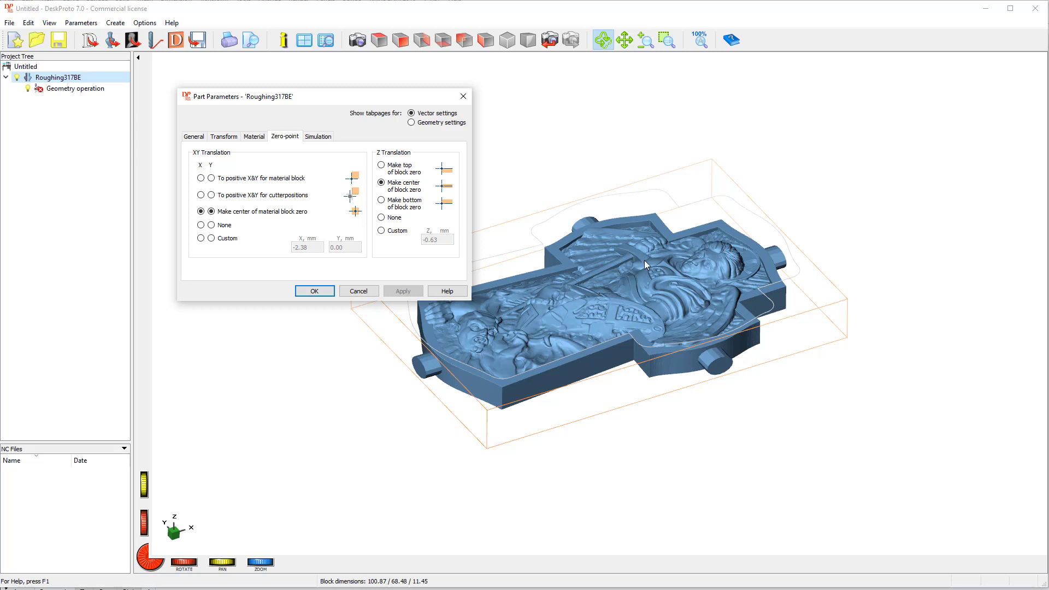
click(382, 166)
click(405, 291)
click(325, 294)
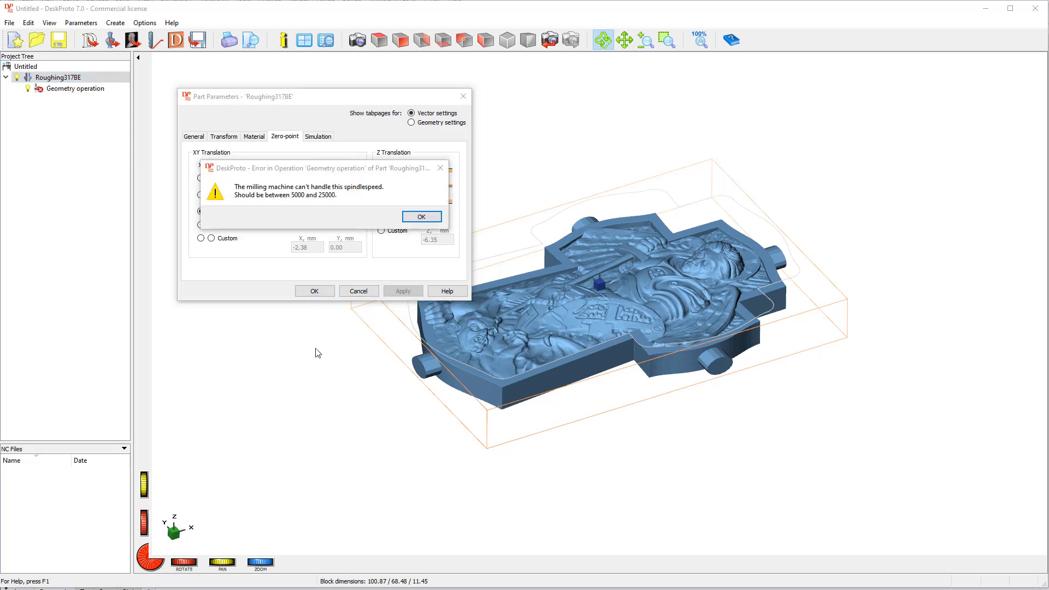
click(429, 218)
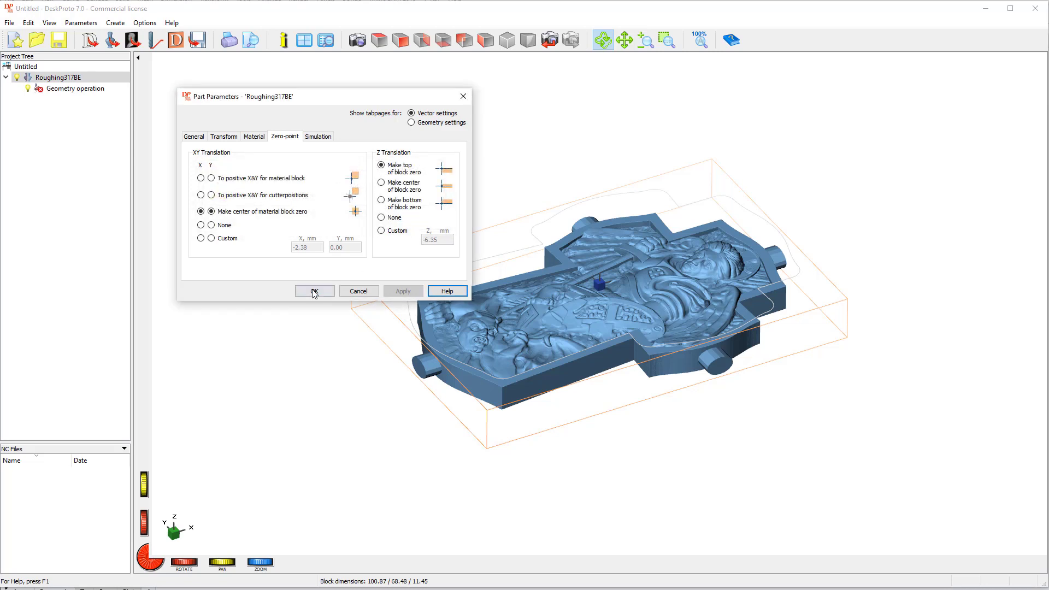
click(315, 292)
click(410, 217)
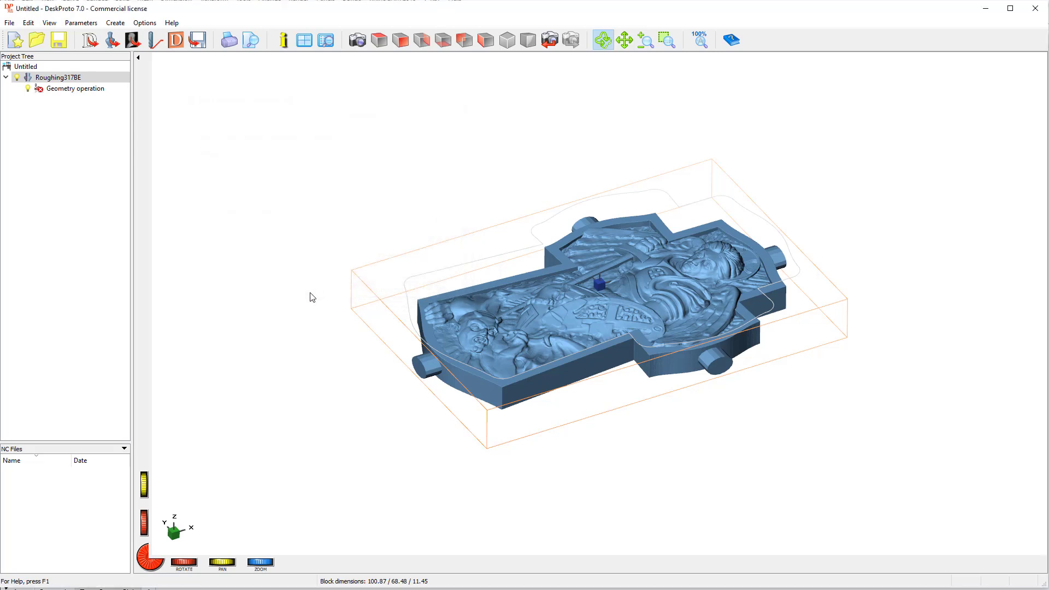
Rename the geometry operation under Roughing317BE as Roughing in its operation parameters.
mouse_move(353, 410)
mouse_down()
mouse_move(710, 448)
mouse_move(688, 388)
mouse_move(747, 394)
mouse_move(764, 442)
mouse_move(773, 402)
mouse_up()
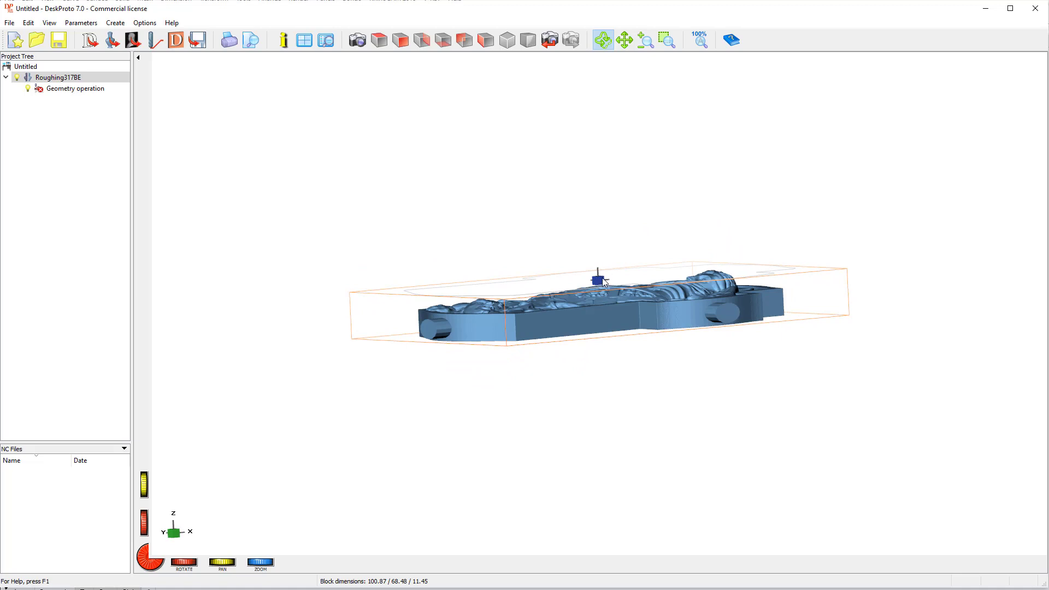
mouse_move(670, 363)
mouse_down()
mouse_move(683, 459)
mouse_move(705, 445)
mouse_move(644, 489)
mouse_move(644, 480)
mouse_up()
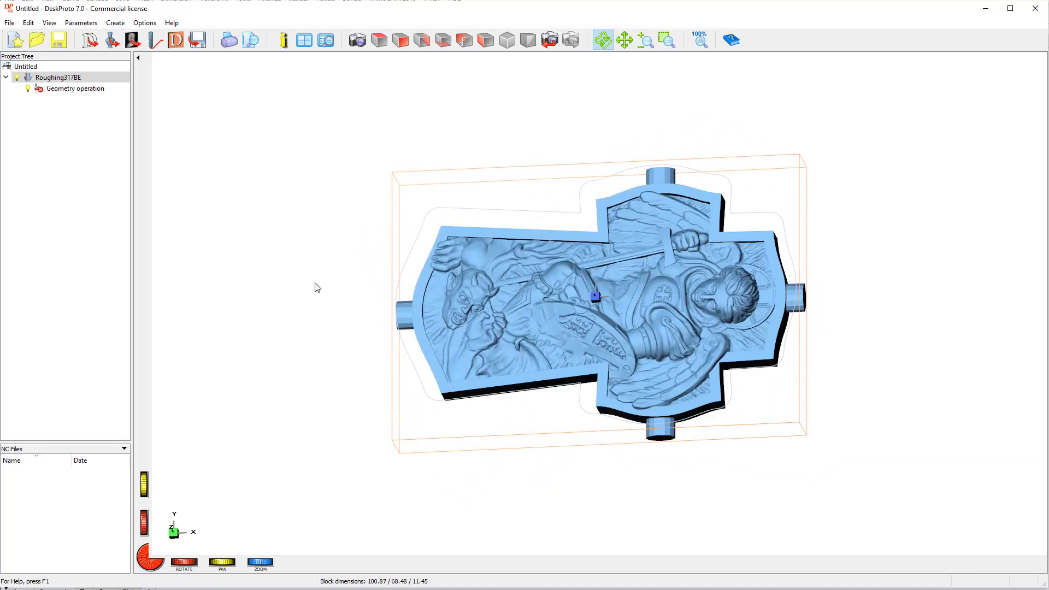
drag(574, 492, 596, 437)
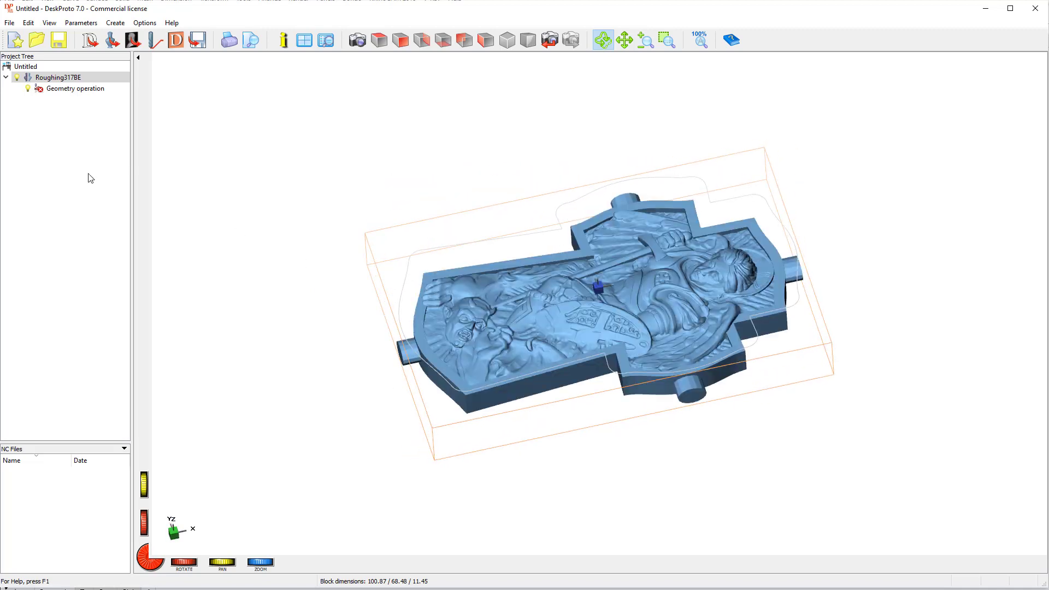
double_click(65, 89)
click(380, 384)
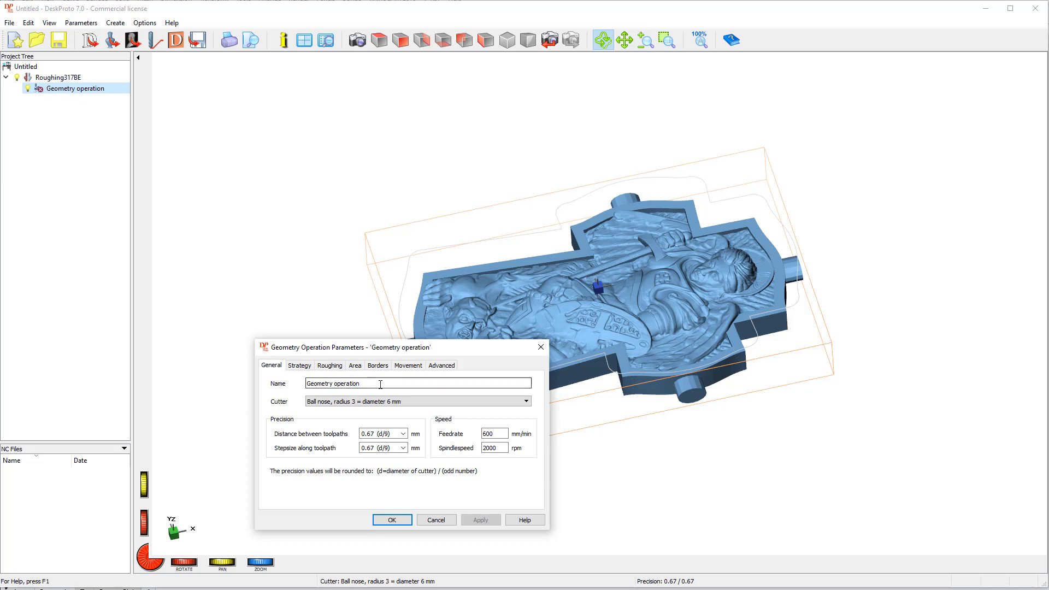
drag(380, 384, 270, 384)
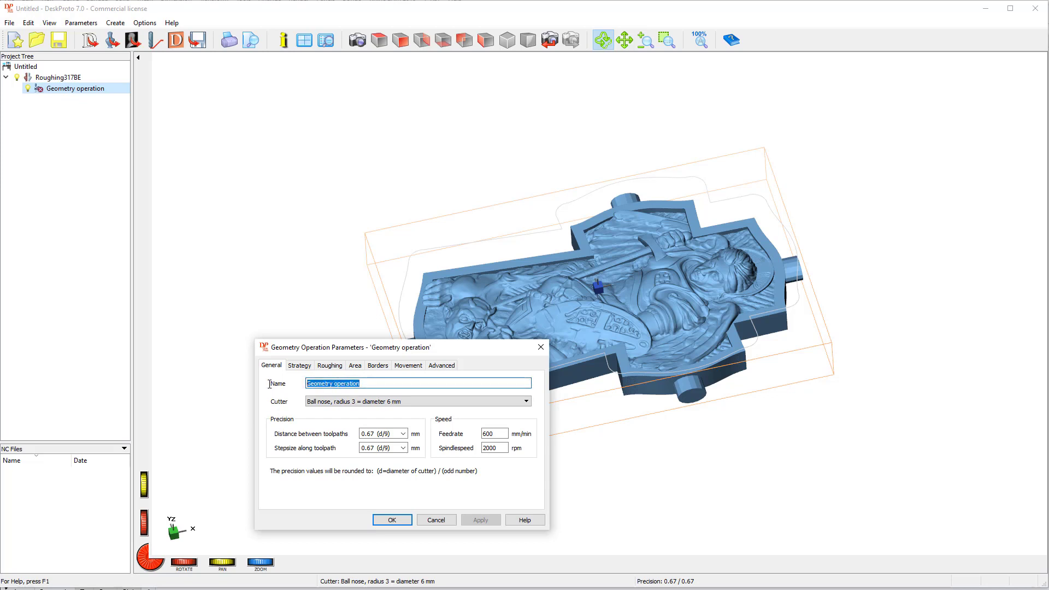
text(Roughing)
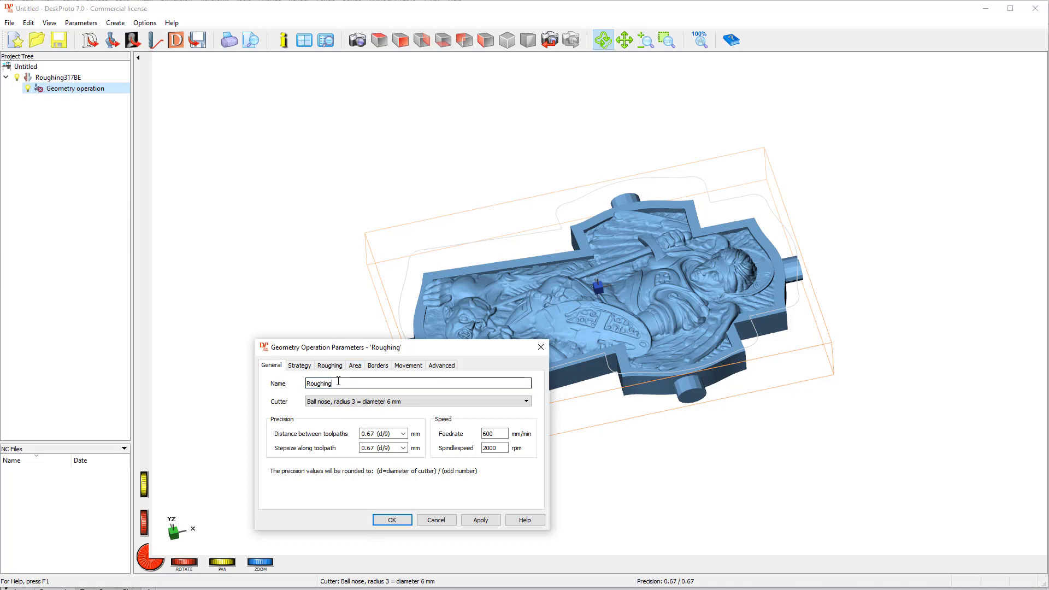
Choose the 3.17mm Ballend 2 flute cutter for the Roughing operation.
drag(414, 352, 443, 182)
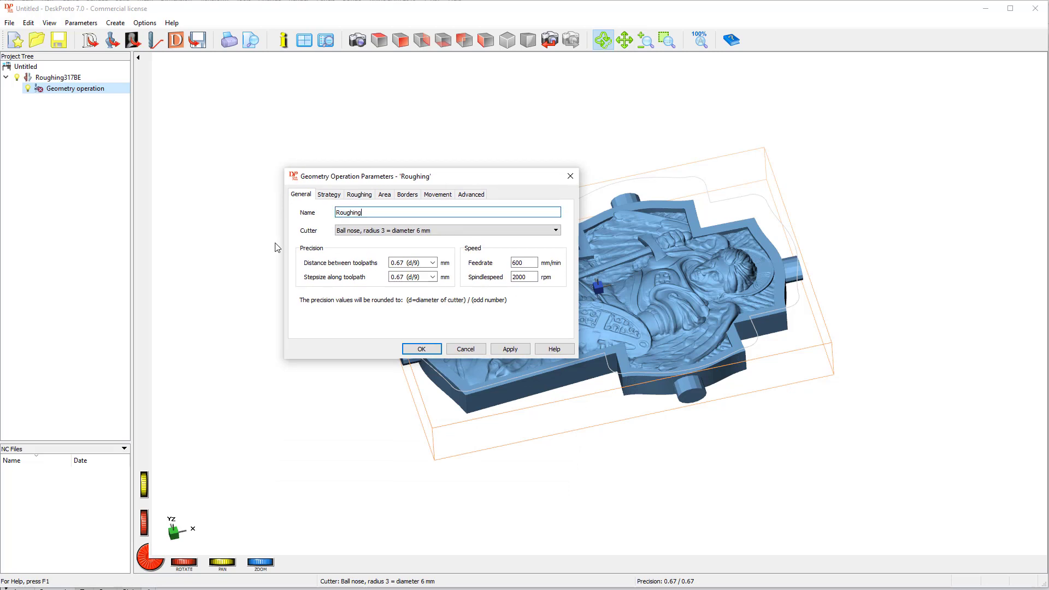
click(358, 231)
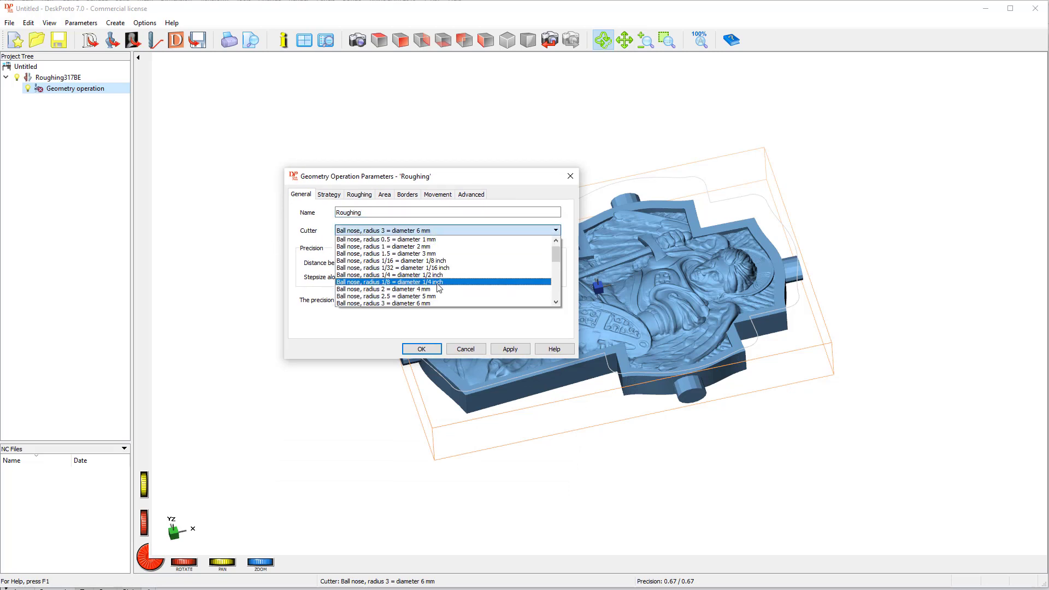
scroll(439, 287, down, 8)
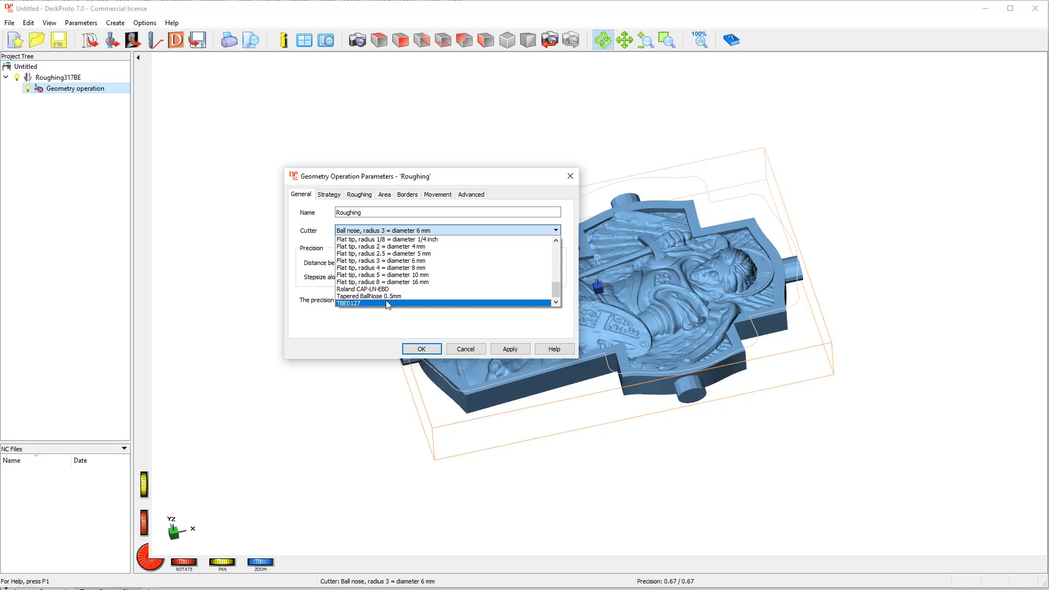
scroll(386, 300, up, 8)
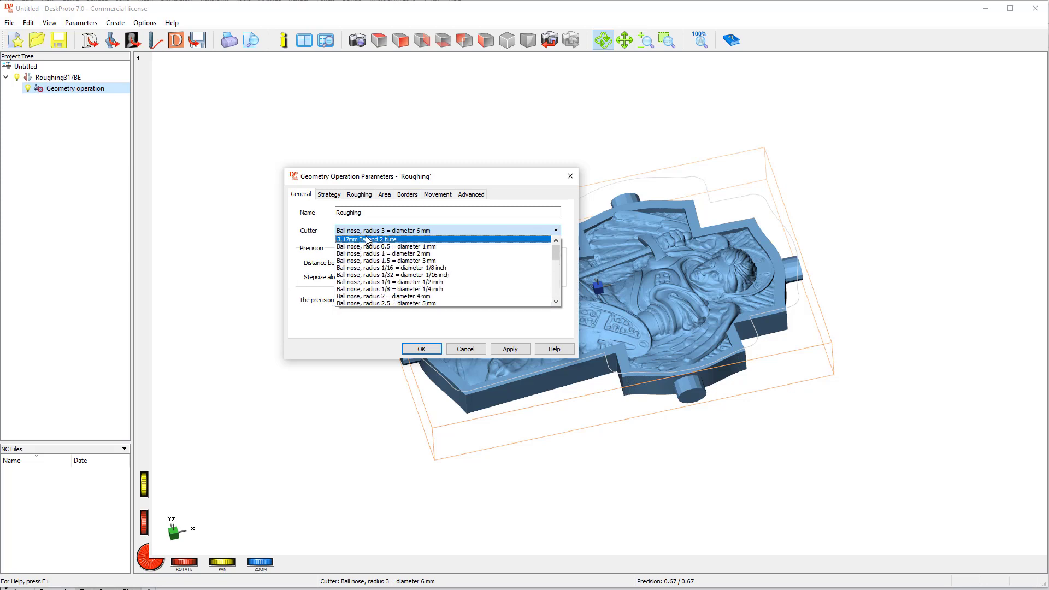
click(364, 241)
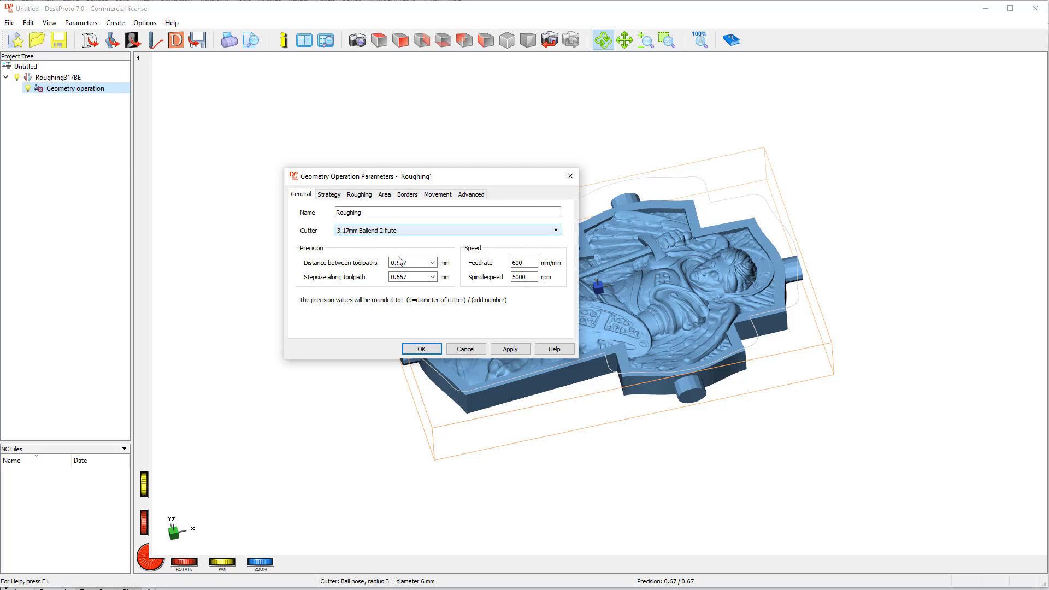
Set both the distance between toolpaths and the stepsize along the toolpath to 0.63 mm (d/5).
click(432, 263)
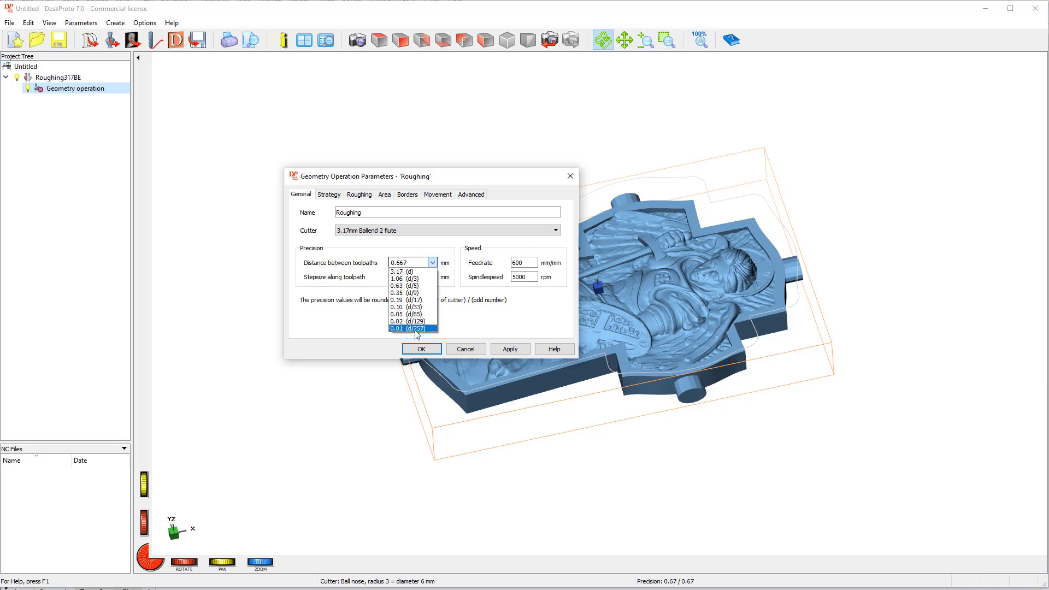
click(417, 286)
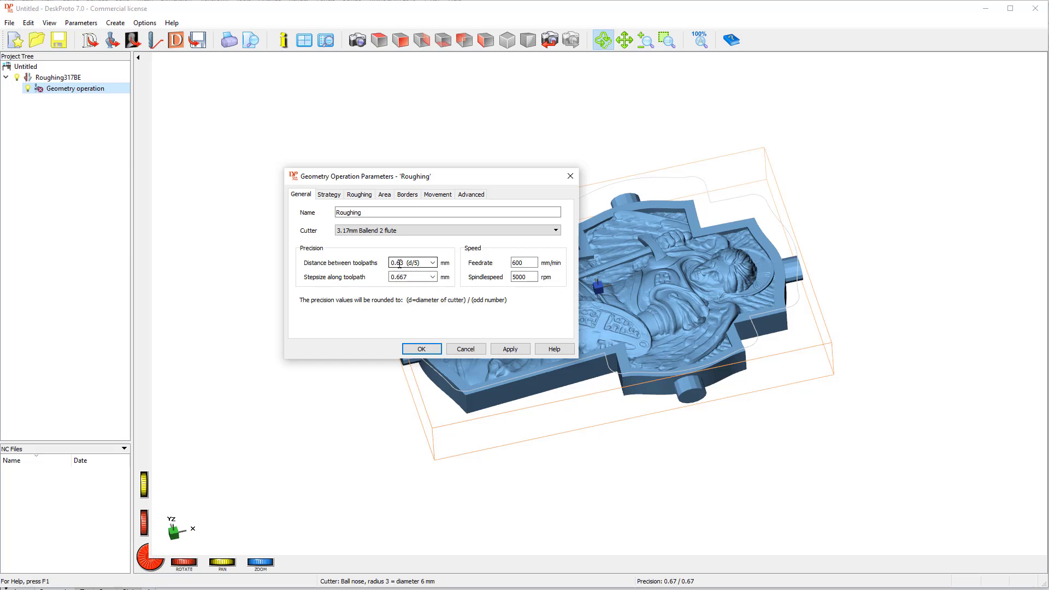
click(433, 277)
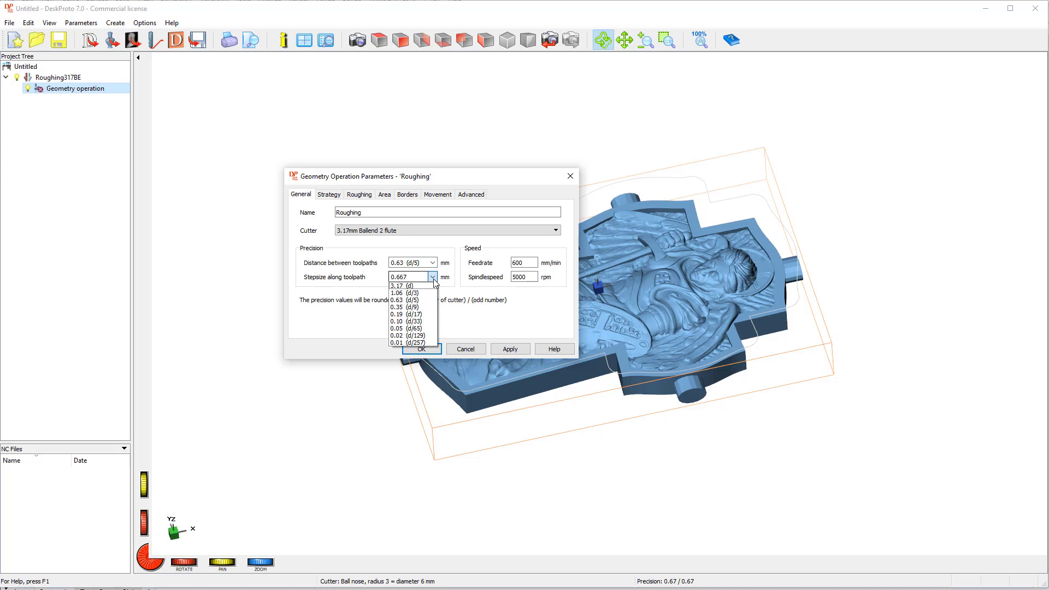
click(409, 300)
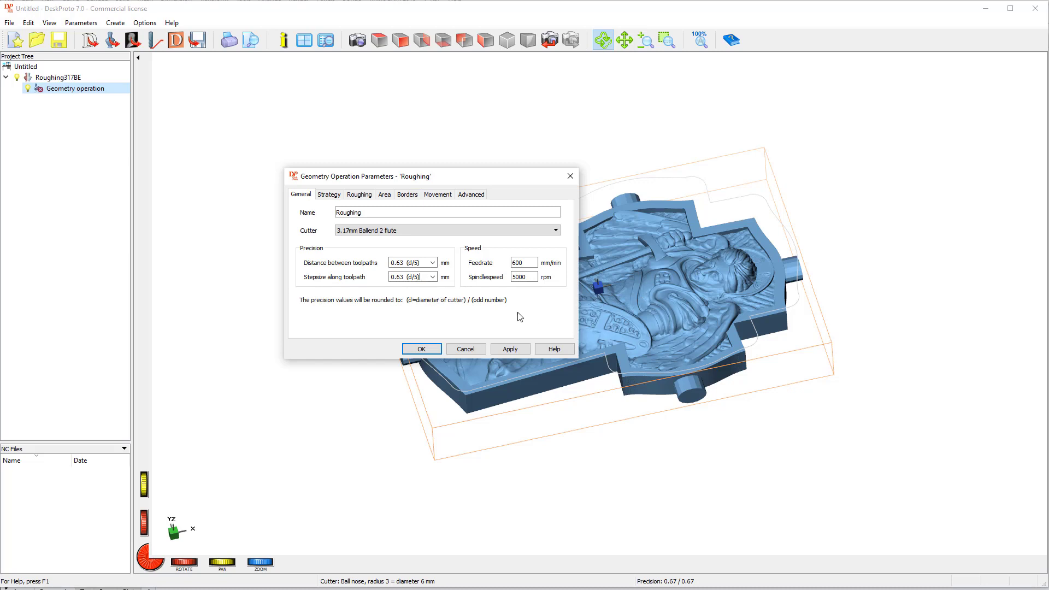
Set the Roughing operation's spindle speed to 9000 rpm.
click(524, 279)
double_click(530, 277)
text(9000)
click(516, 263)
Check the machining strategy settings and give the roughing layers a custom height of 2 mm.
click(328, 196)
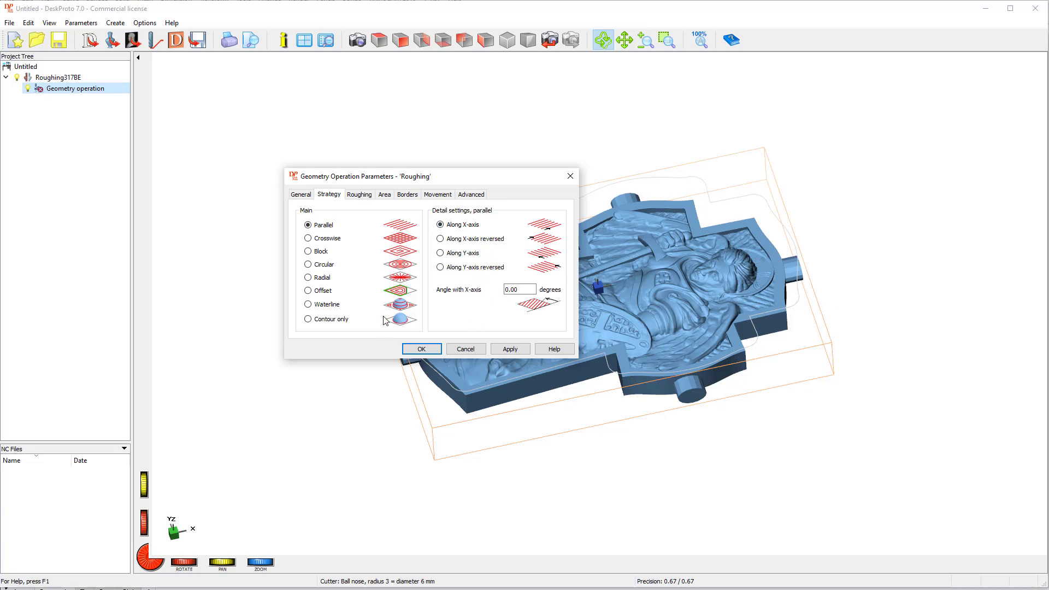
click(359, 195)
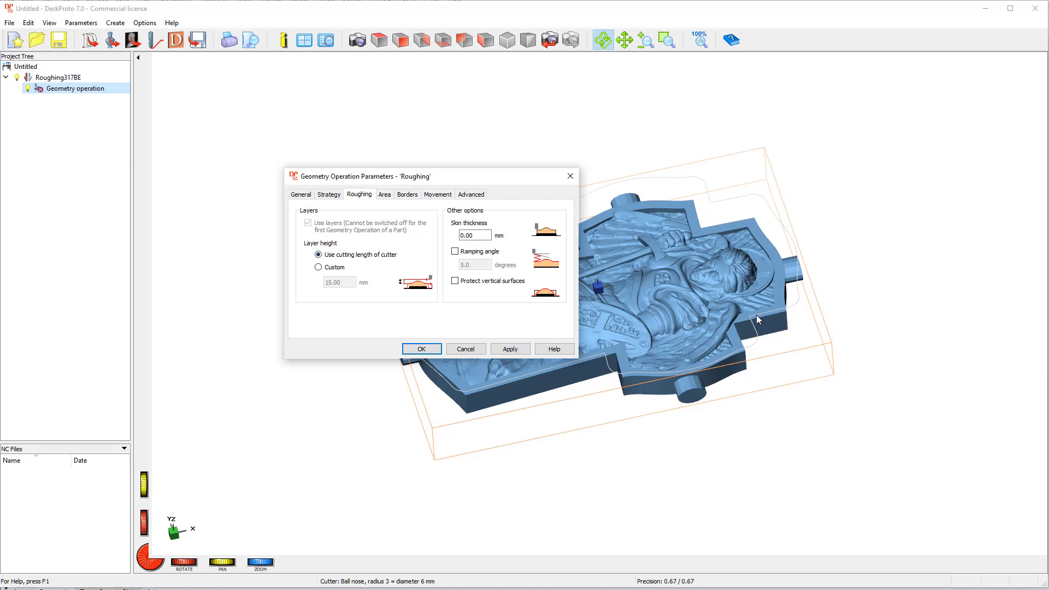
click(319, 268)
click(344, 282)
drag(345, 282, 311, 284)
text(2)
Set the roughing skin thickness to 0.3 mm.
click(469, 235)
key(BackSpace)
text(5)
drag(466, 235, 475, 235)
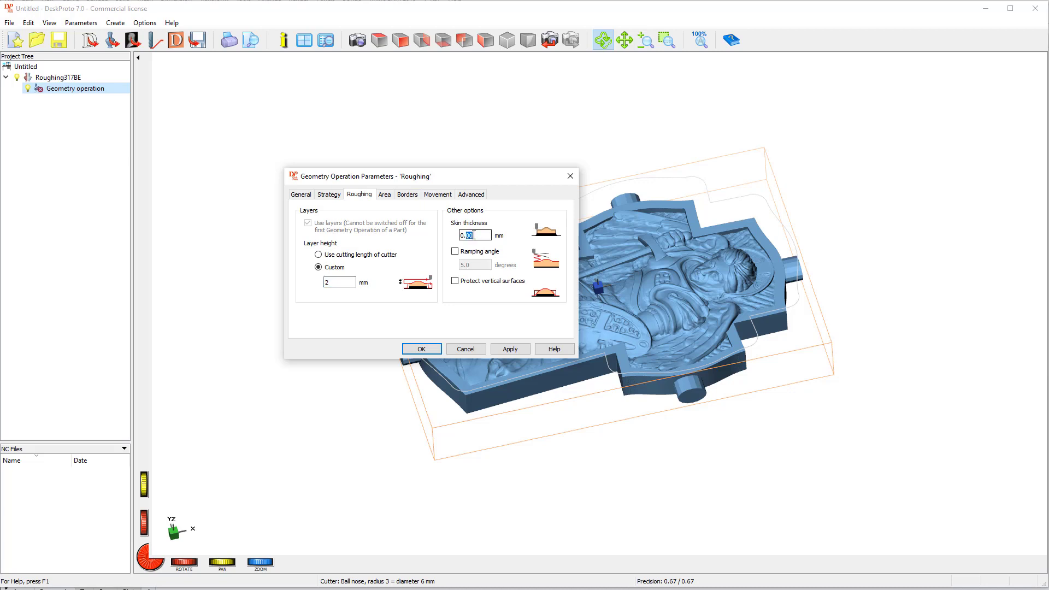
text(3)
Set the area to be machined to Freeform and open the freeform area editor, enlarged to fill the screen.
click(384, 195)
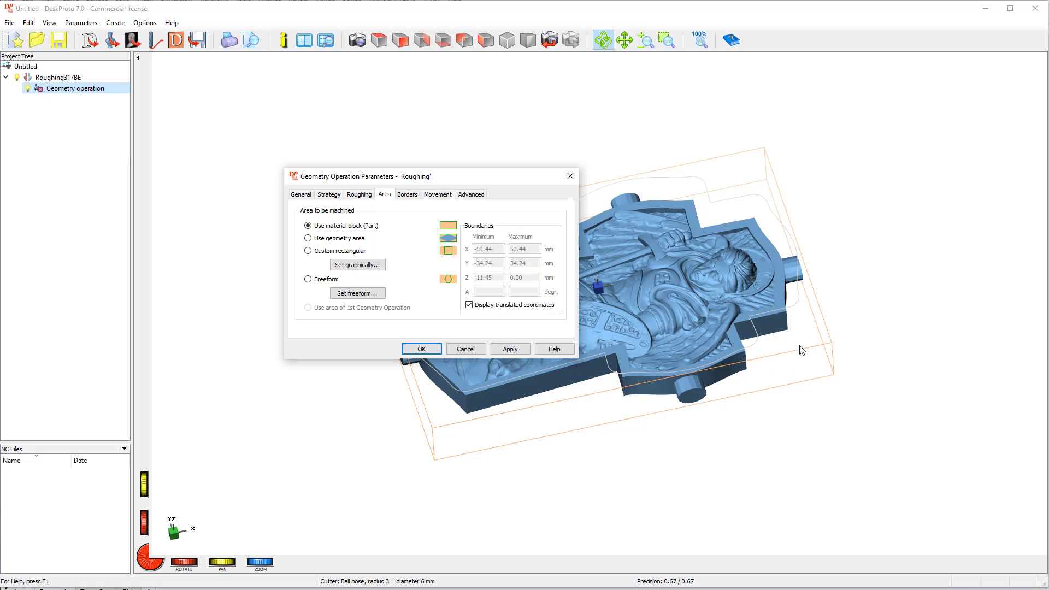
click(308, 279)
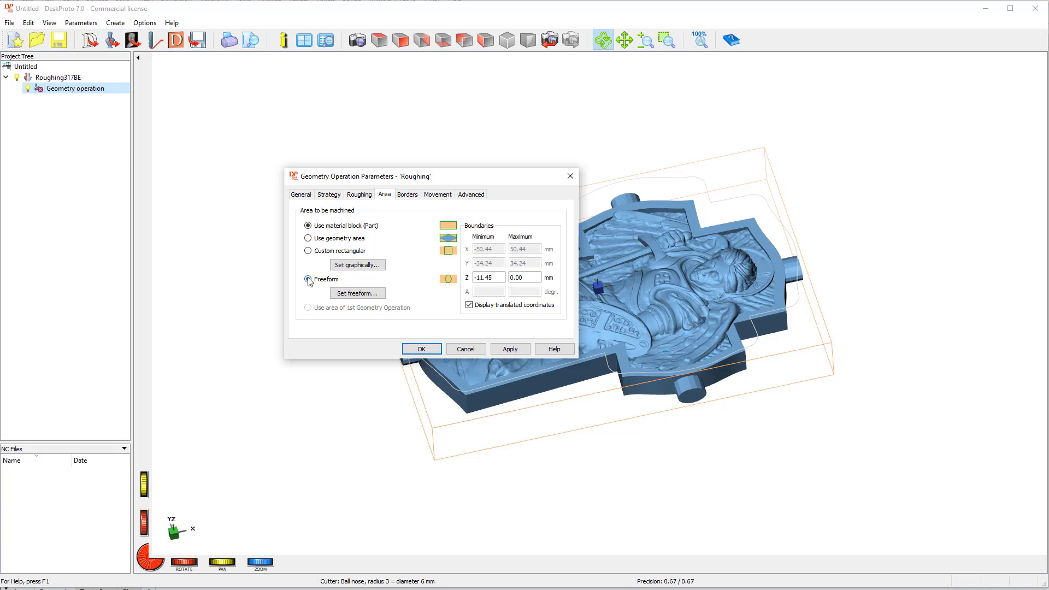
click(338, 295)
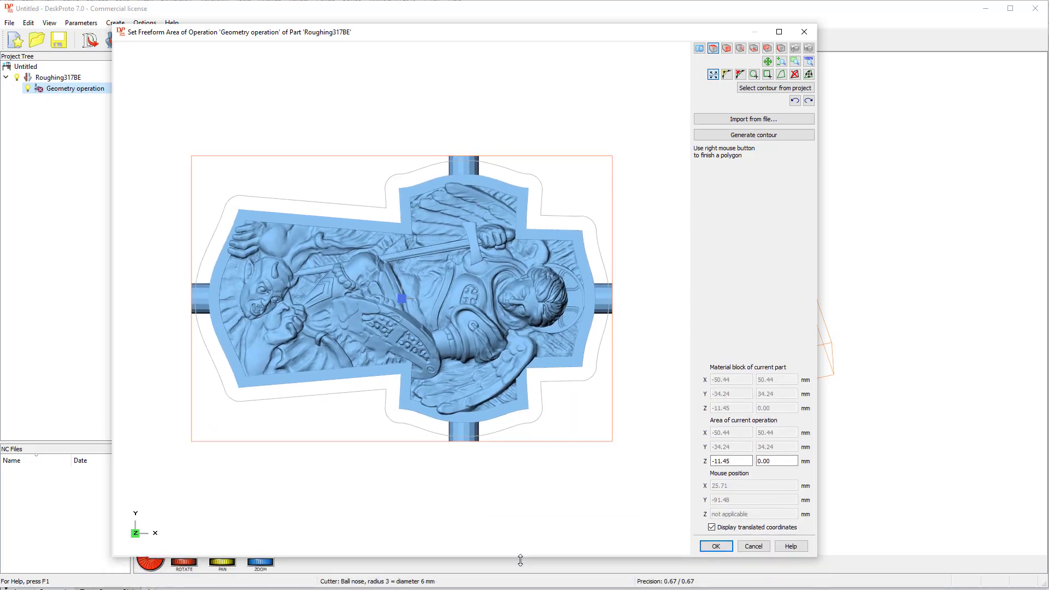
drag(520, 558, 520, 583)
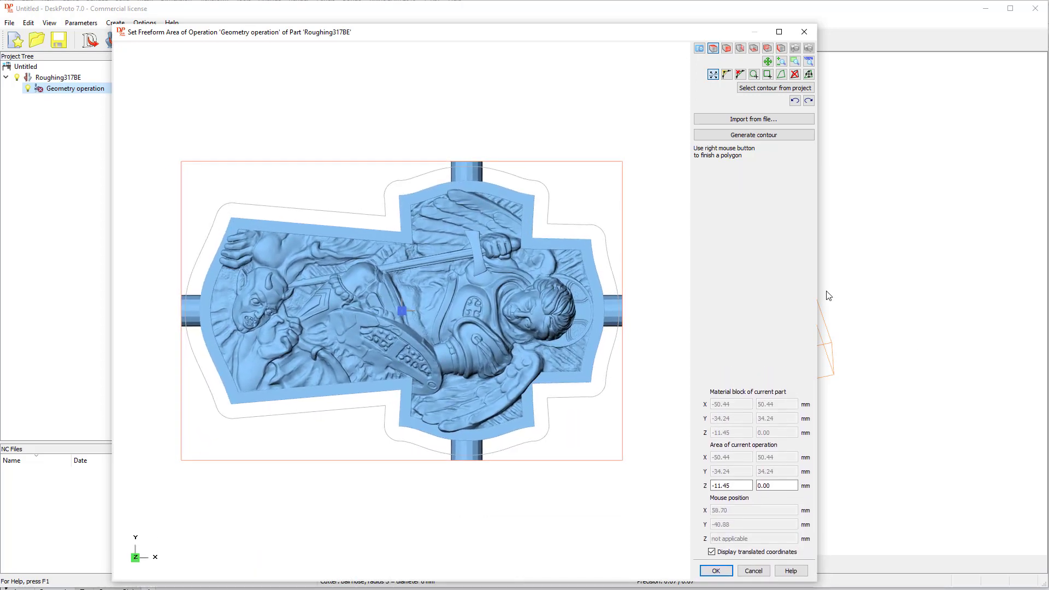
drag(819, 295, 1048, 291)
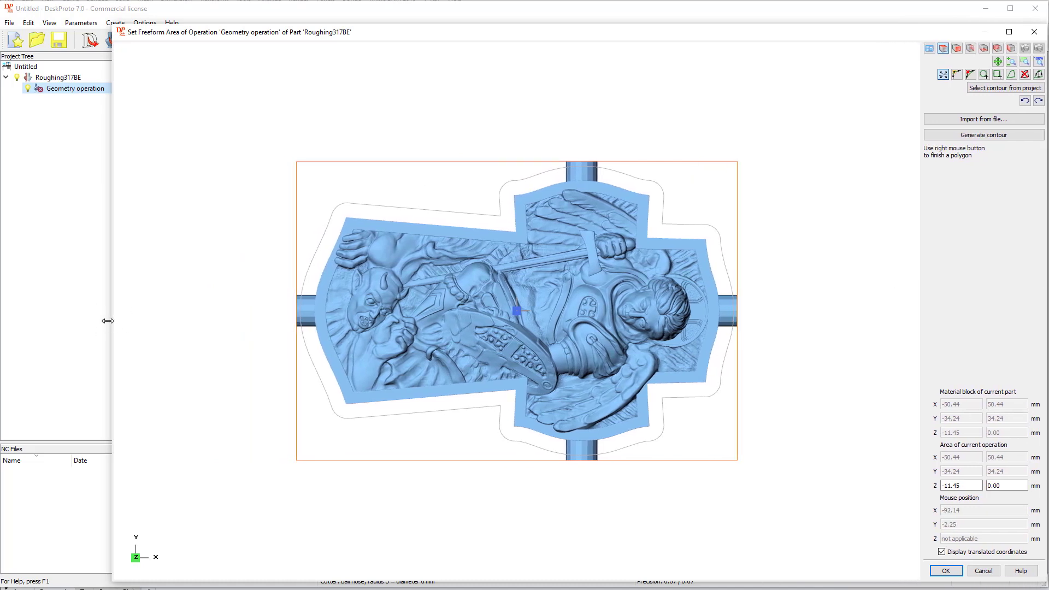
drag(111, 322, 1, 321)
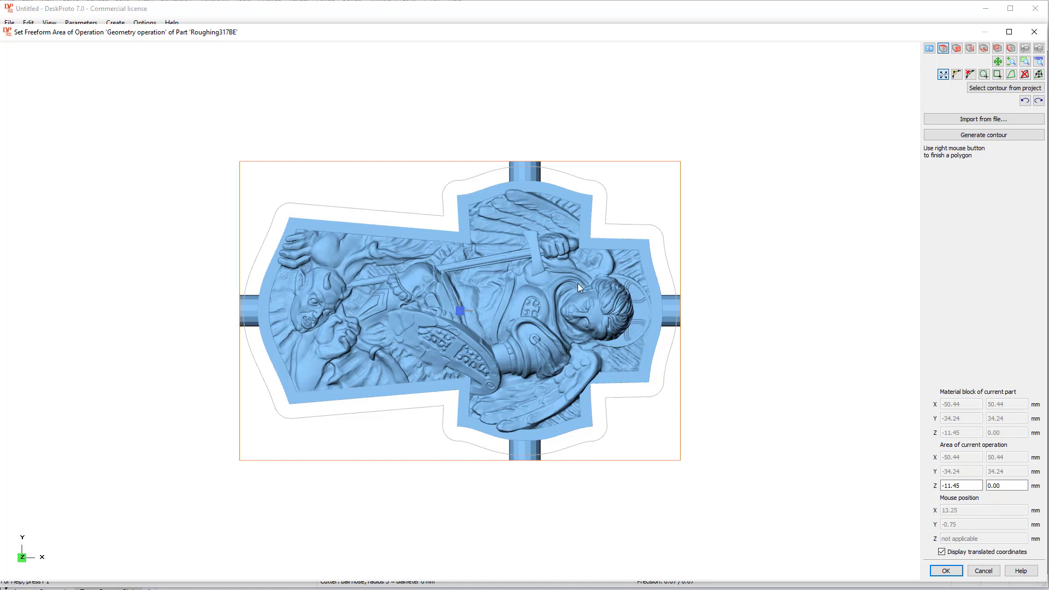
Import rough curve.dxf as the contour of the freeform area and apply it to the Roughing operation.
click(972, 119)
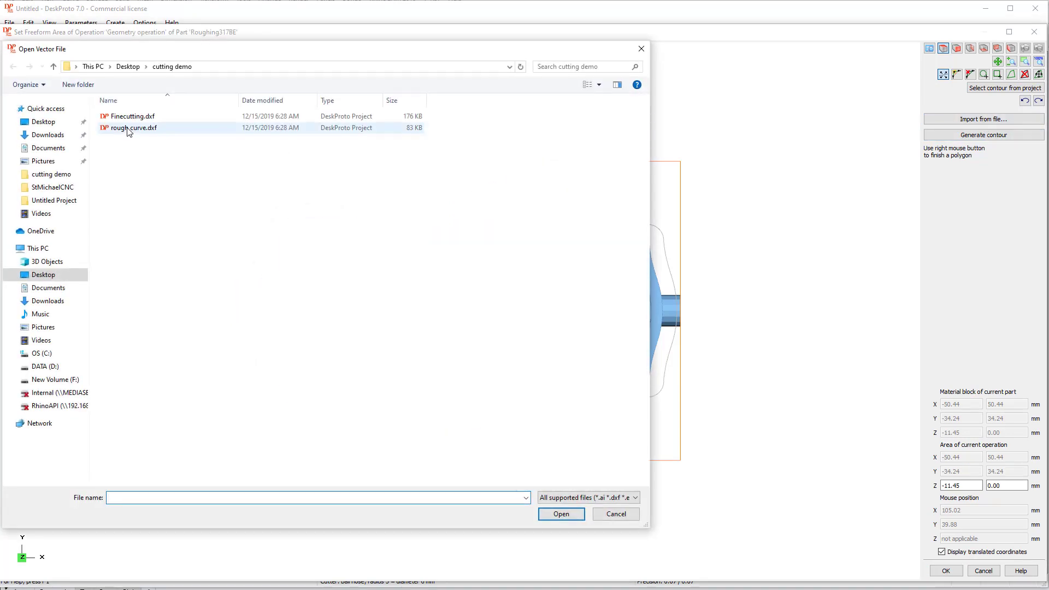
double_click(125, 129)
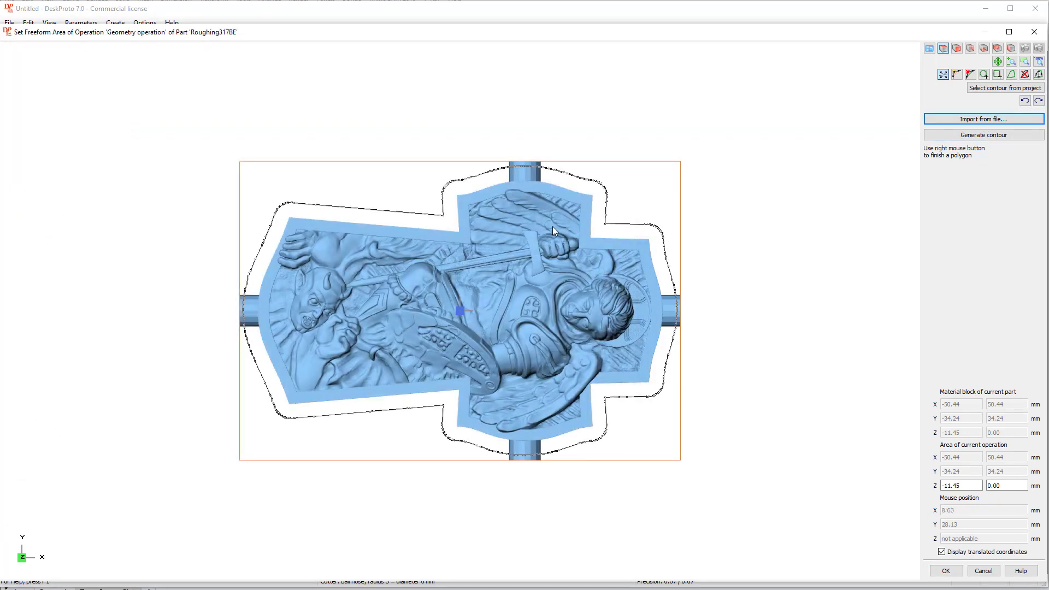
click(944, 571)
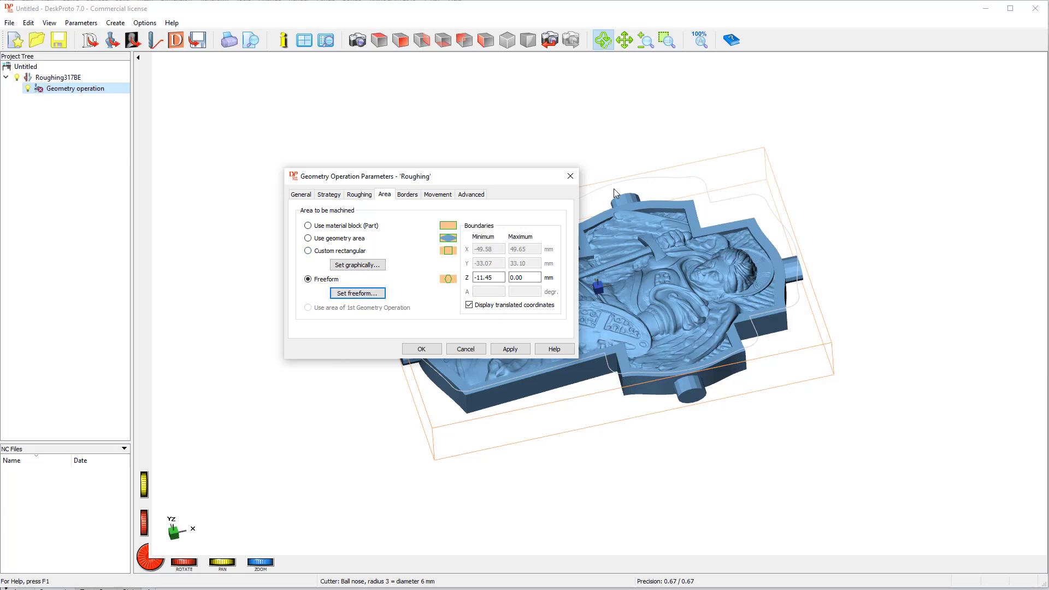
click(510, 348)
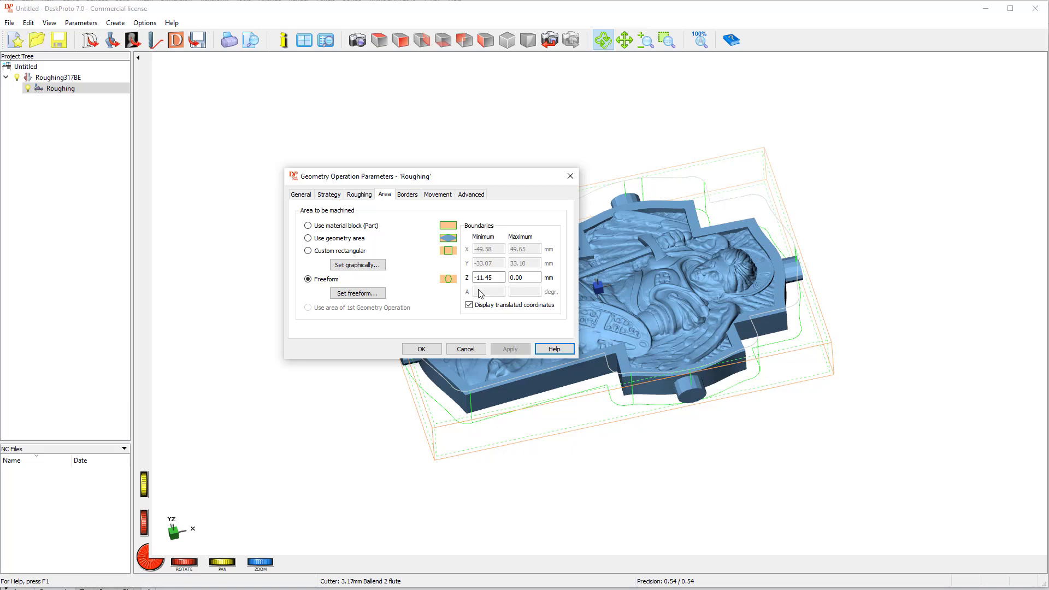
Set the area borders to No extra and enable Always stay low for the free movements.
click(407, 196)
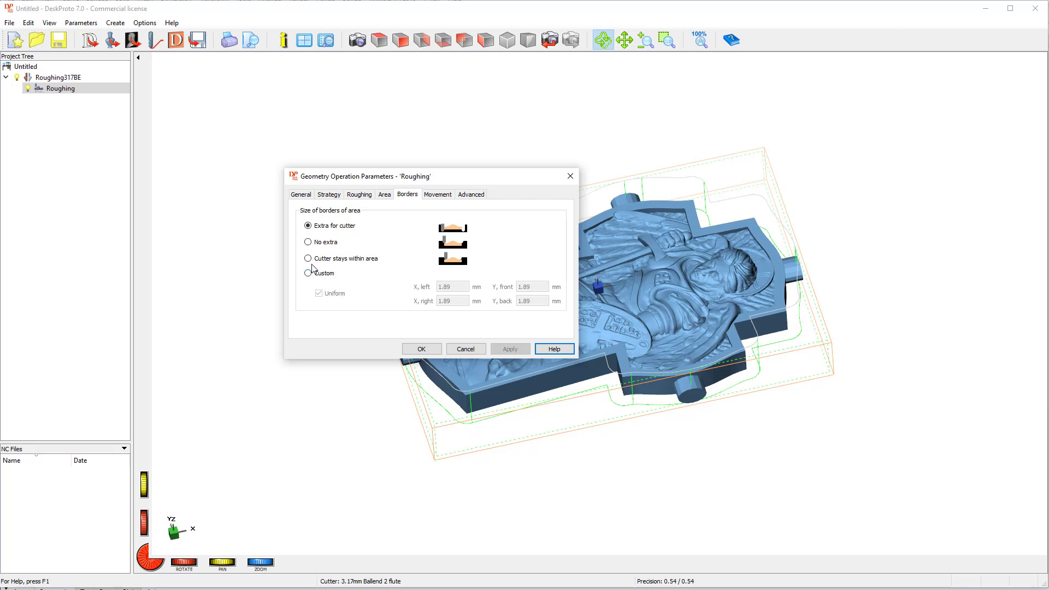
click(307, 242)
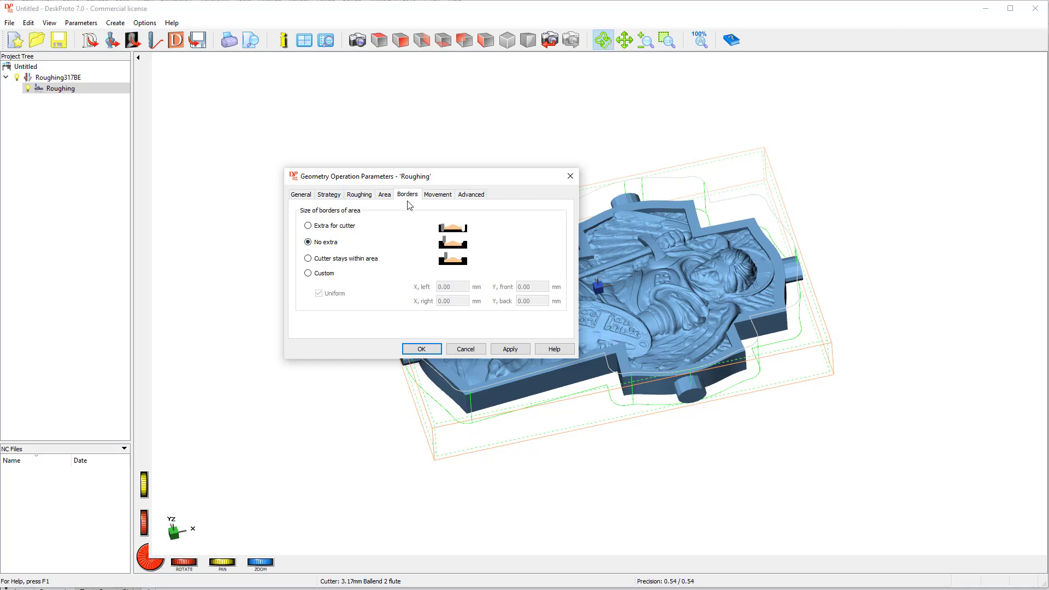
click(437, 195)
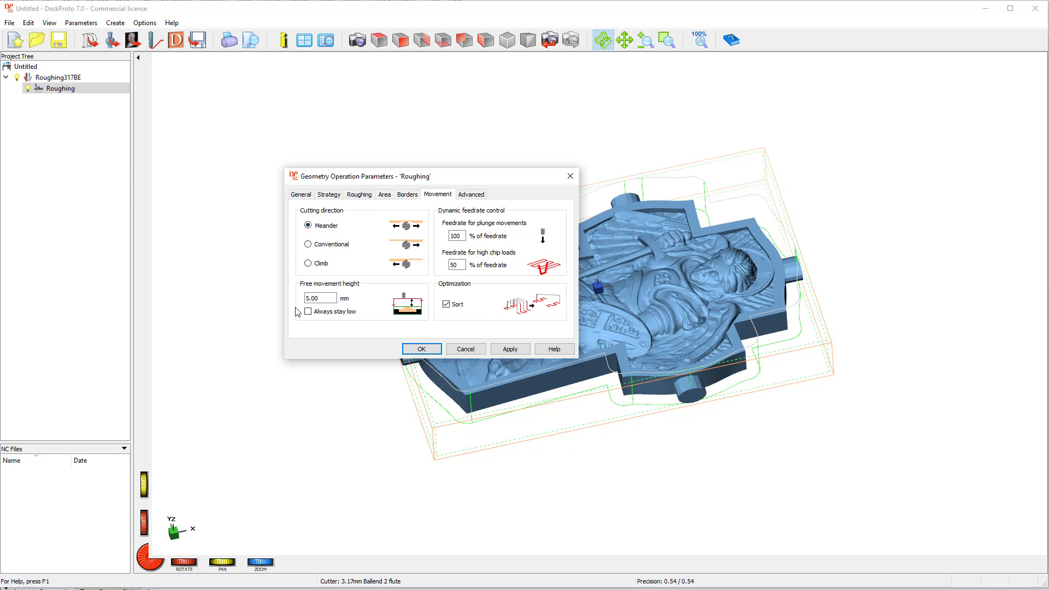
click(319, 298)
click(308, 312)
Review the advanced settings and extra start/end NC commands without altering them, and accept the Roughing operation's parameters.
click(471, 195)
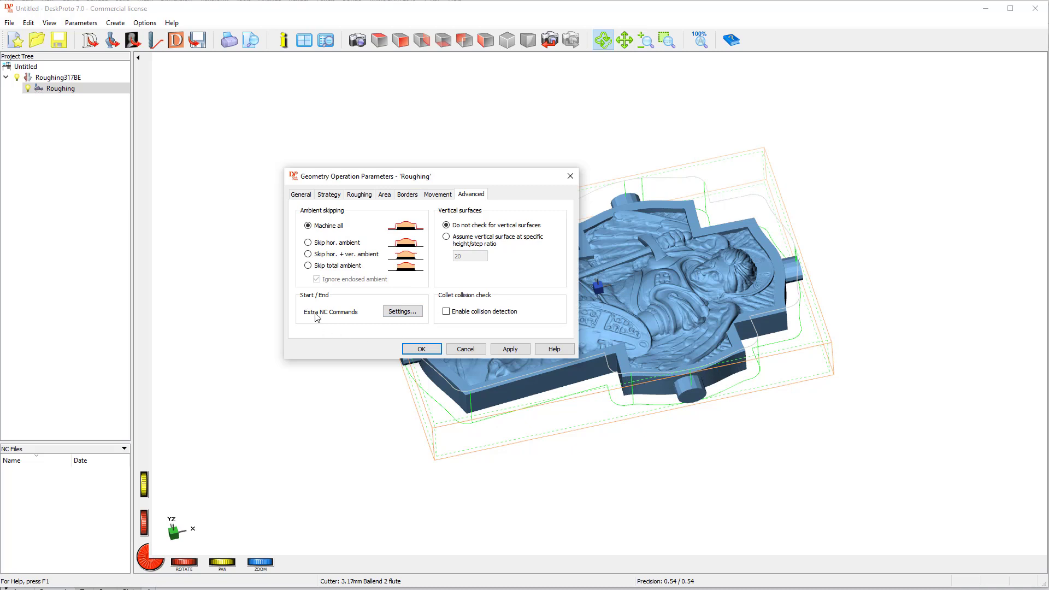
click(402, 311)
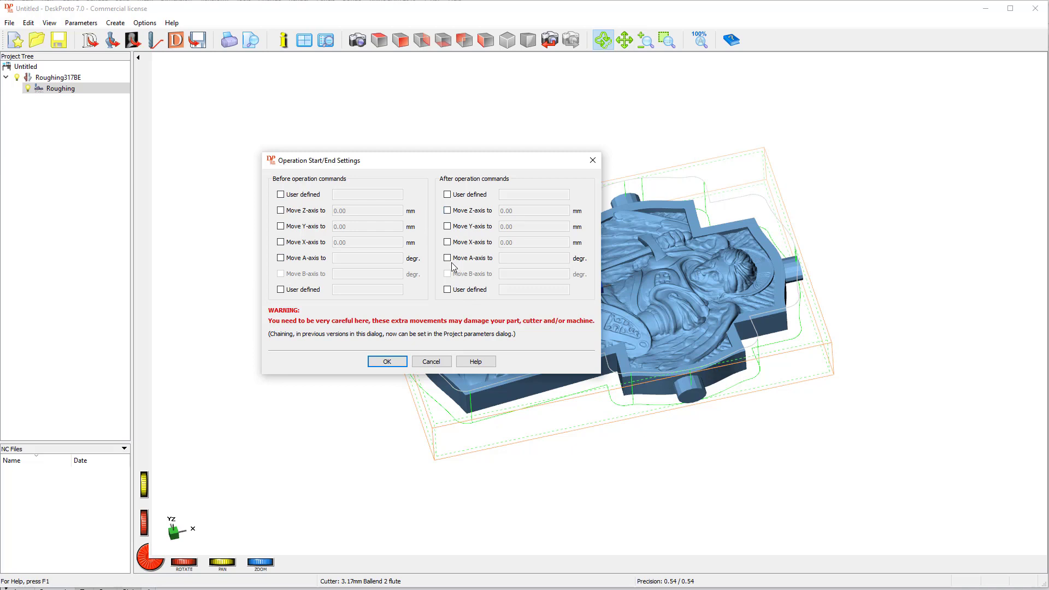
click(433, 361)
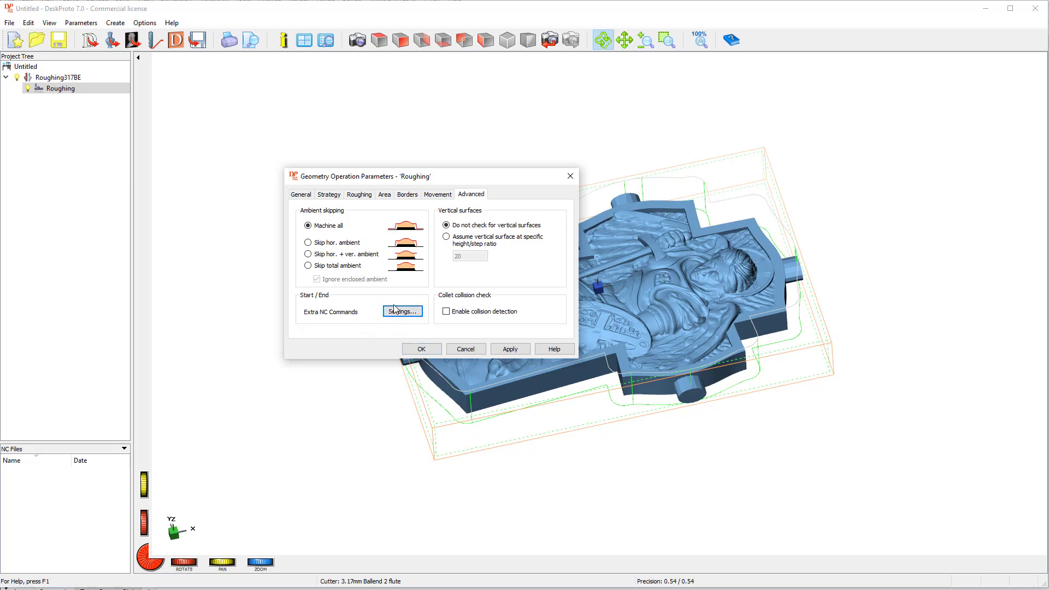
click(503, 349)
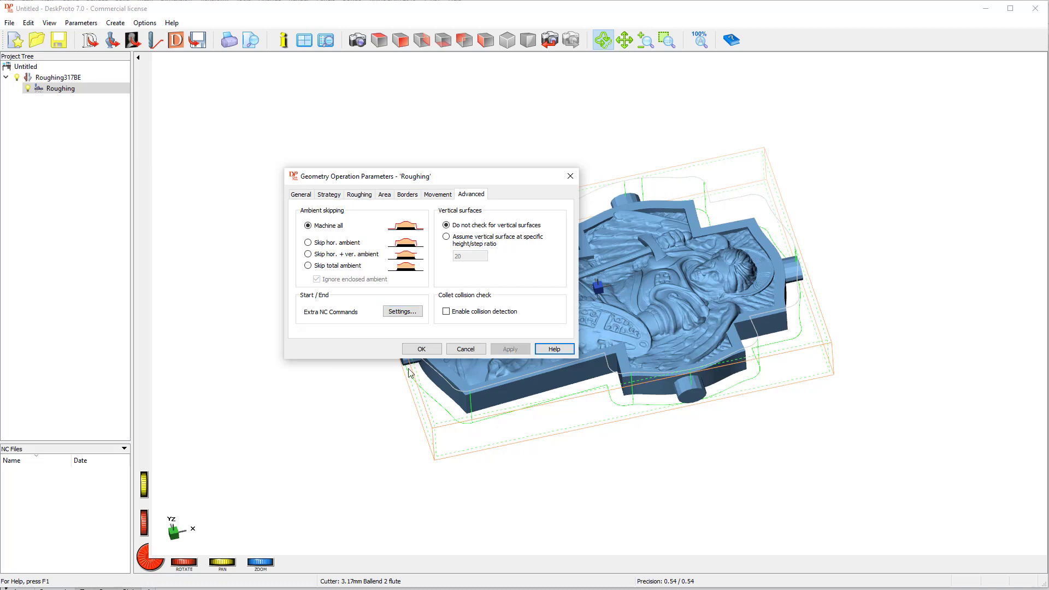
click(421, 349)
Calculate the toolpaths of the Roughing operation and inspect their layers around the sides of the part.
drag(619, 469, 634, 410)
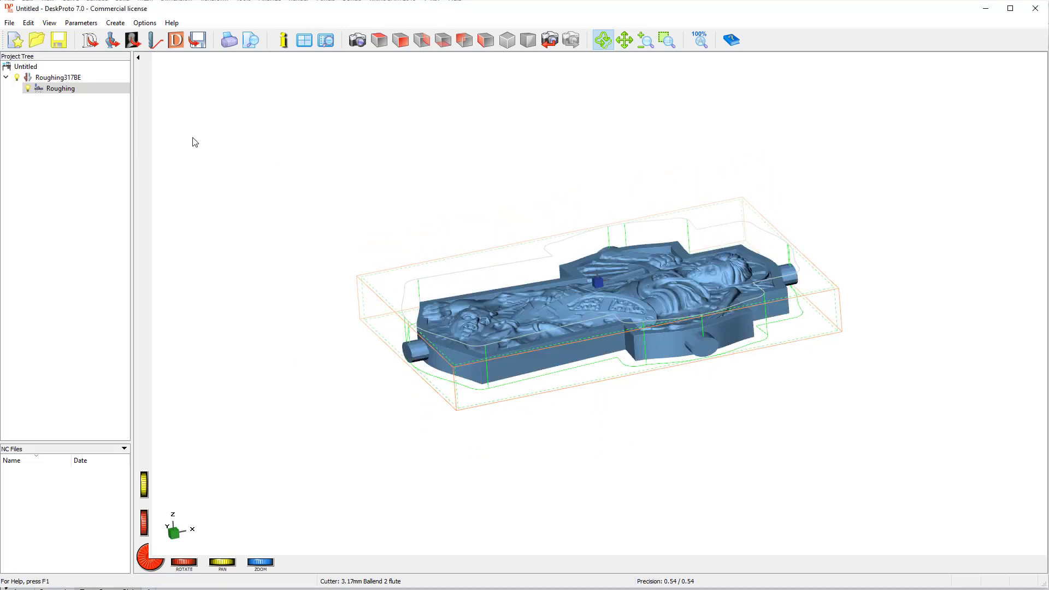
click(153, 43)
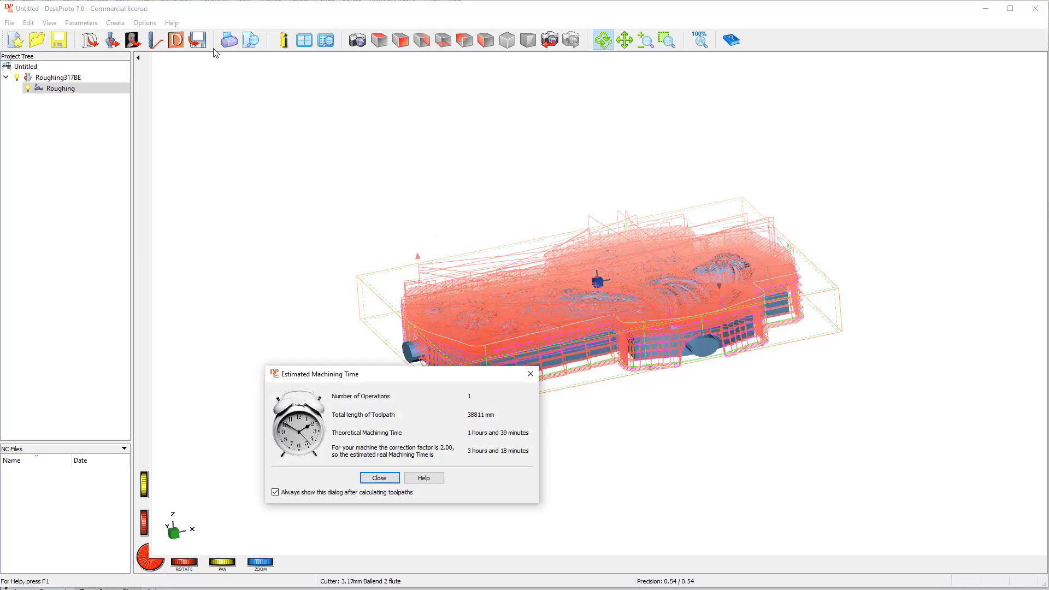
click(379, 478)
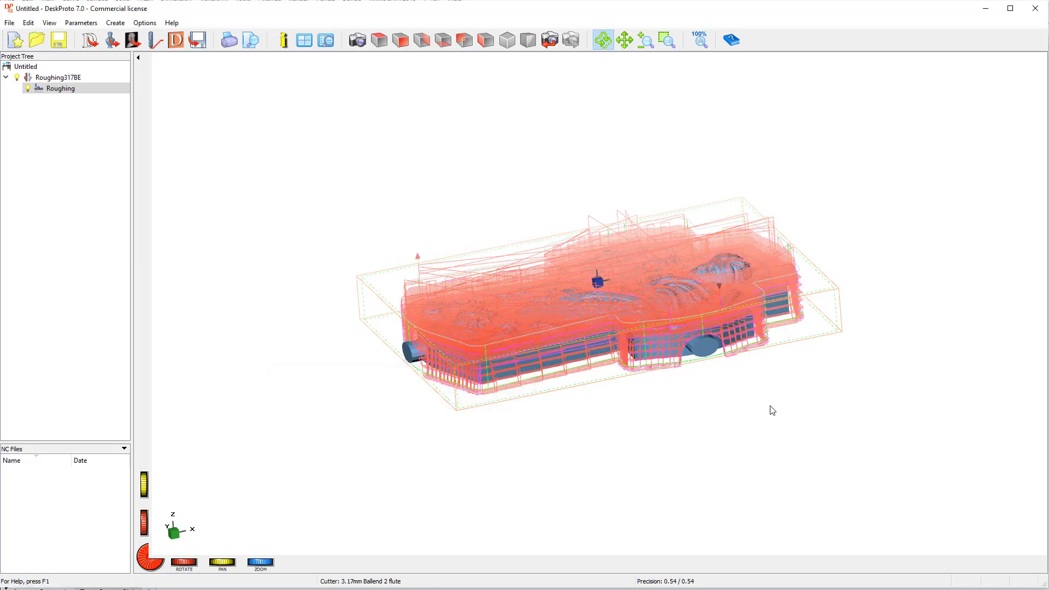
drag(766, 388, 775, 454)
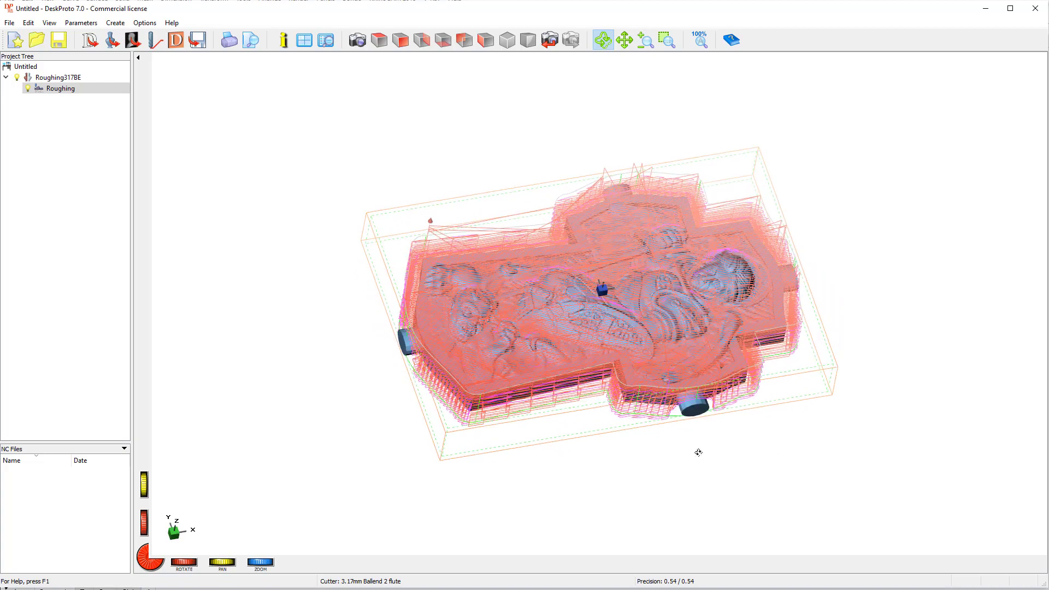
drag(698, 453, 719, 356)
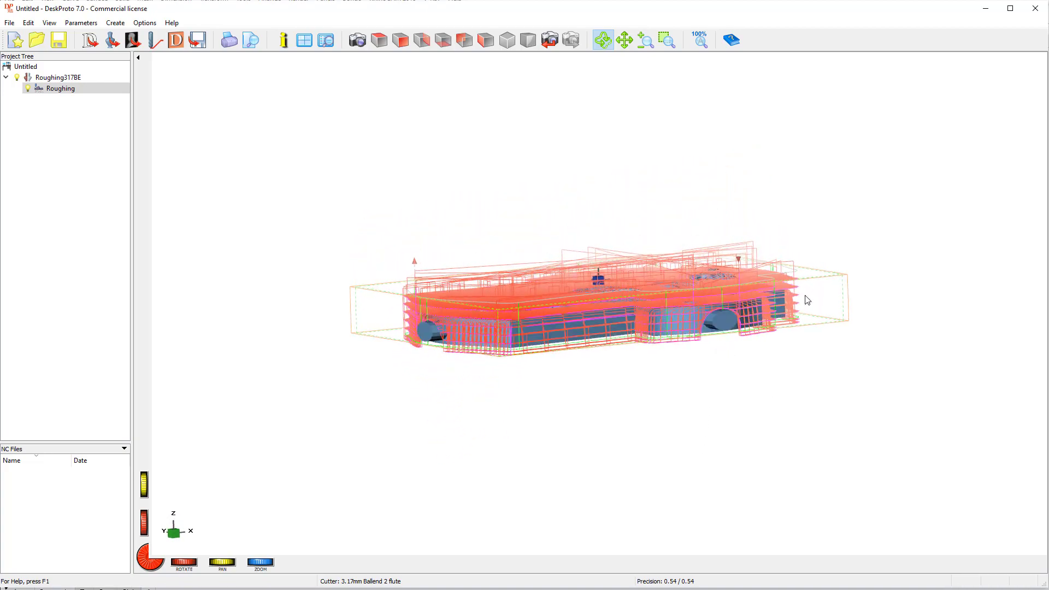
scroll(805, 298, up, 5)
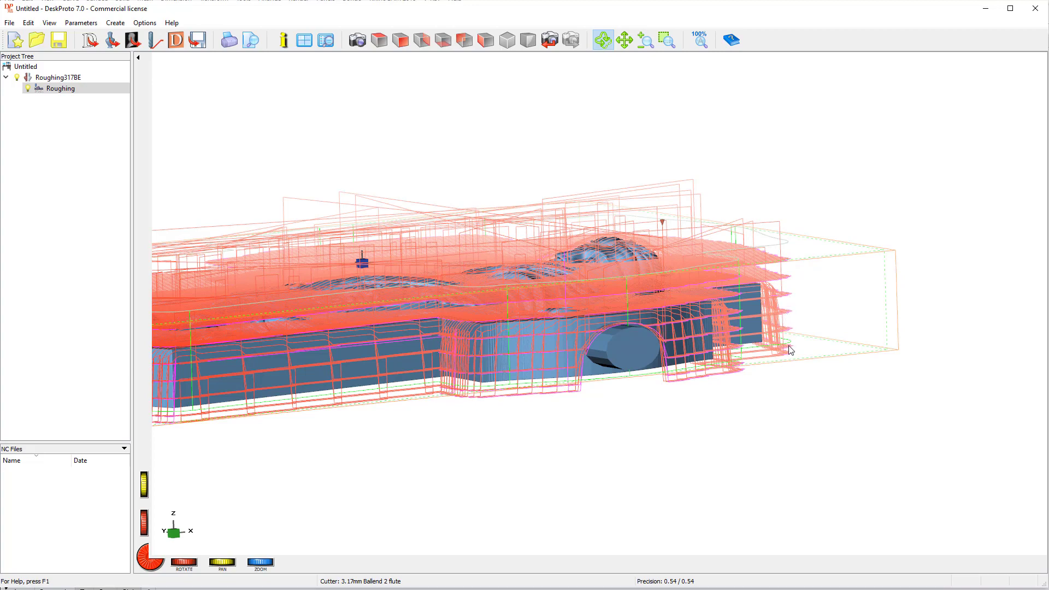
Examine the roughing toolpaths from low and high angles, checking the cutting layers, the support tabs and the outer contour.
drag(798, 429, 789, 386)
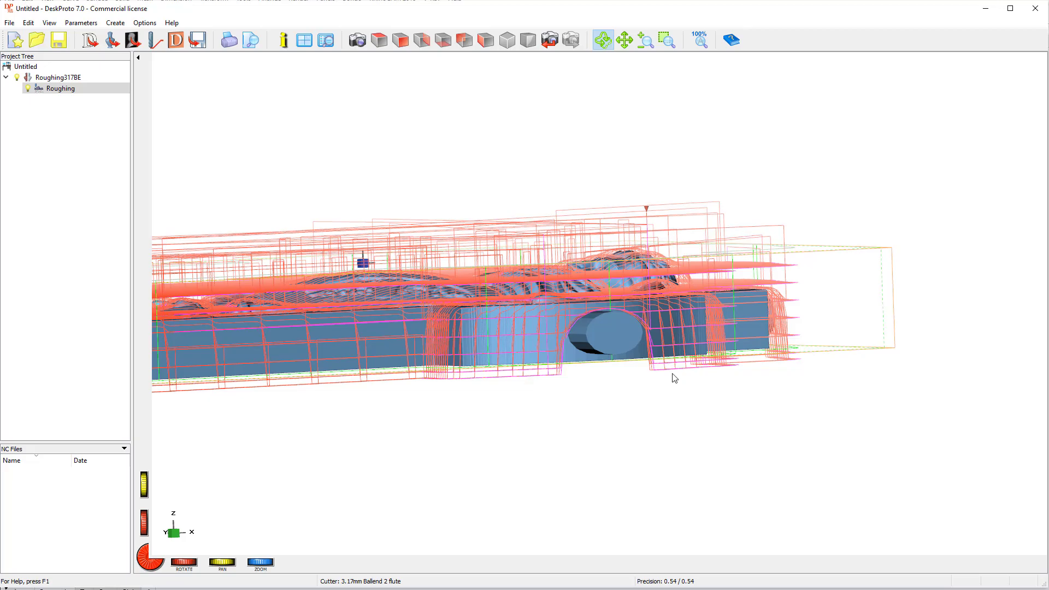
drag(672, 374, 669, 458)
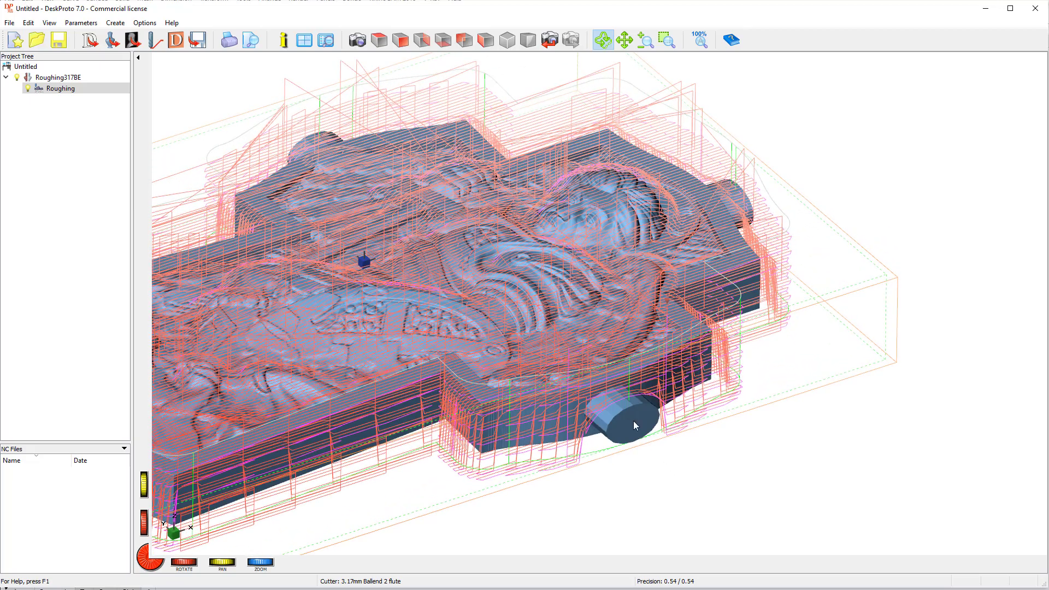
drag(933, 280, 863, 313)
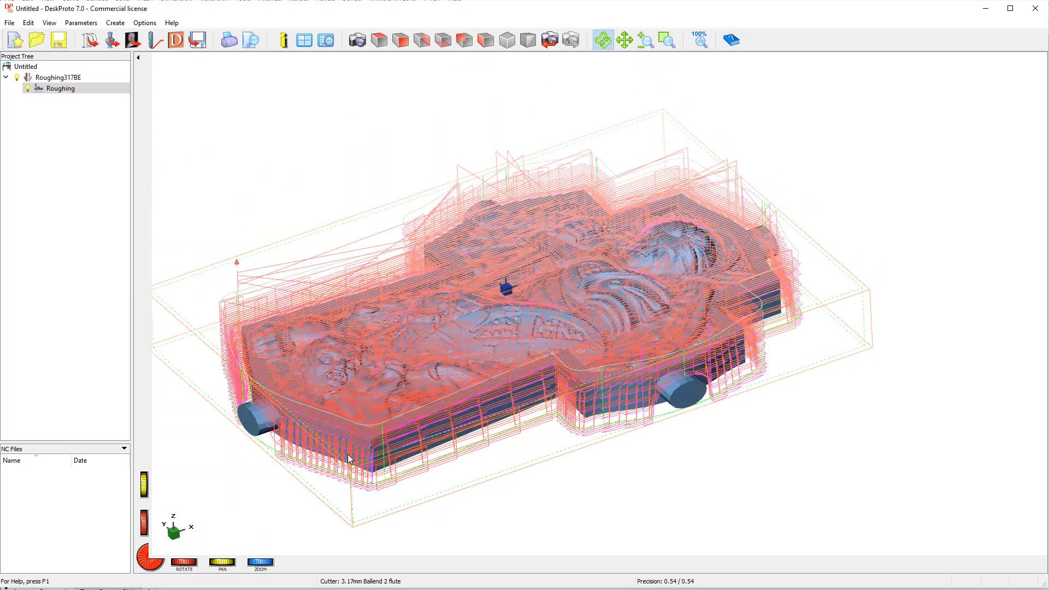
scroll(218, 457, up, 4)
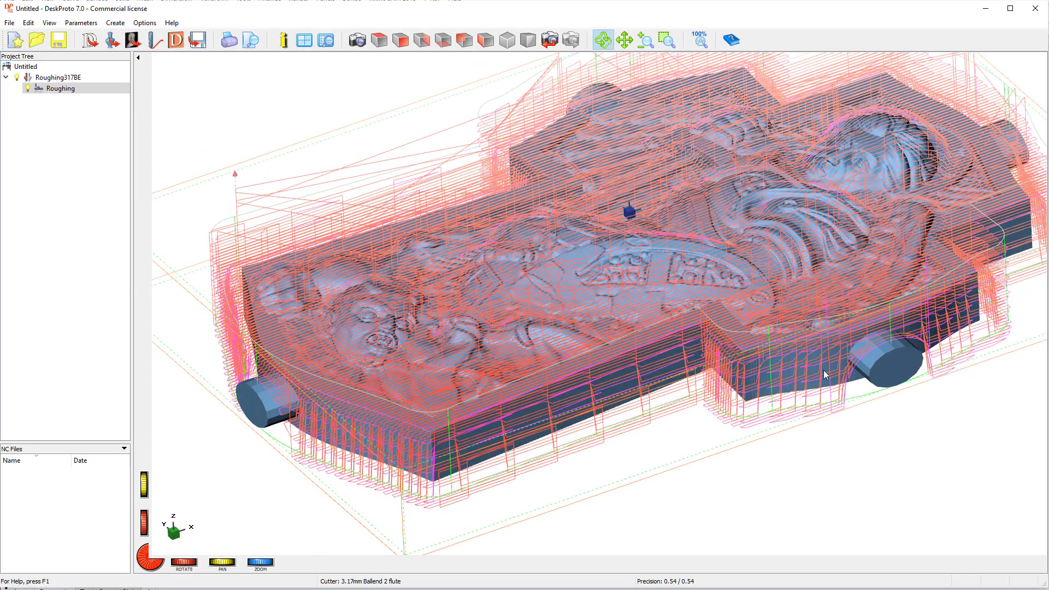
click(63, 88)
scroll(500, 300, up, 5)
scroll(499, 300, down, 10)
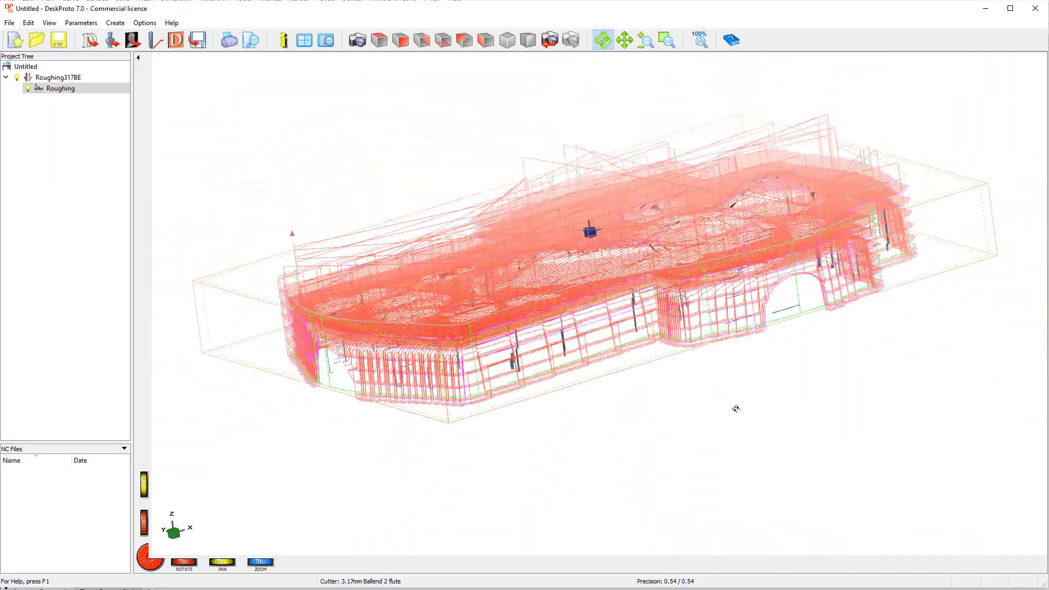
drag(736, 408, 791, 278)
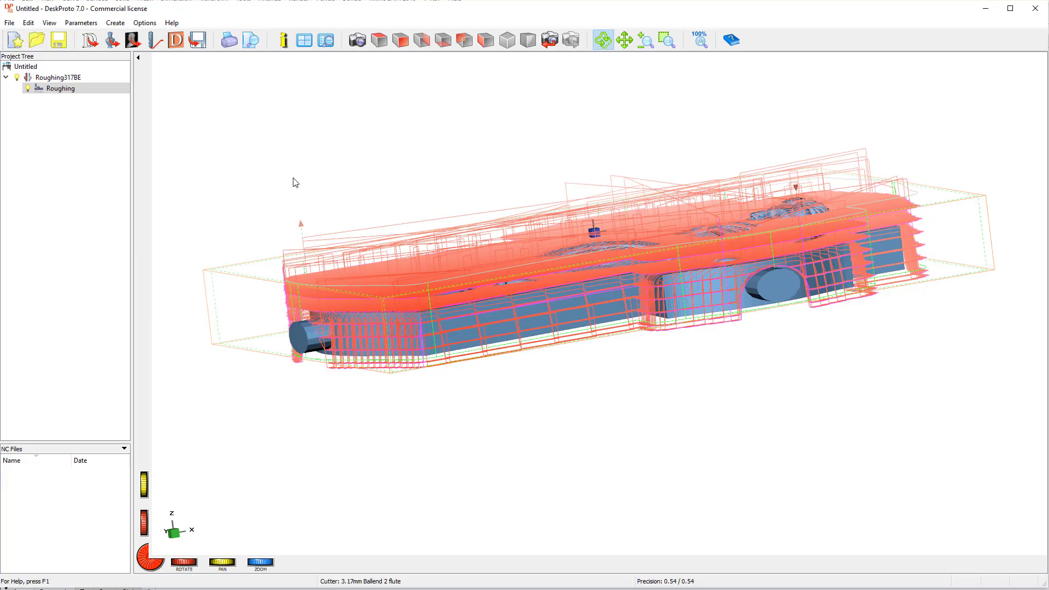
drag(788, 344, 818, 383)
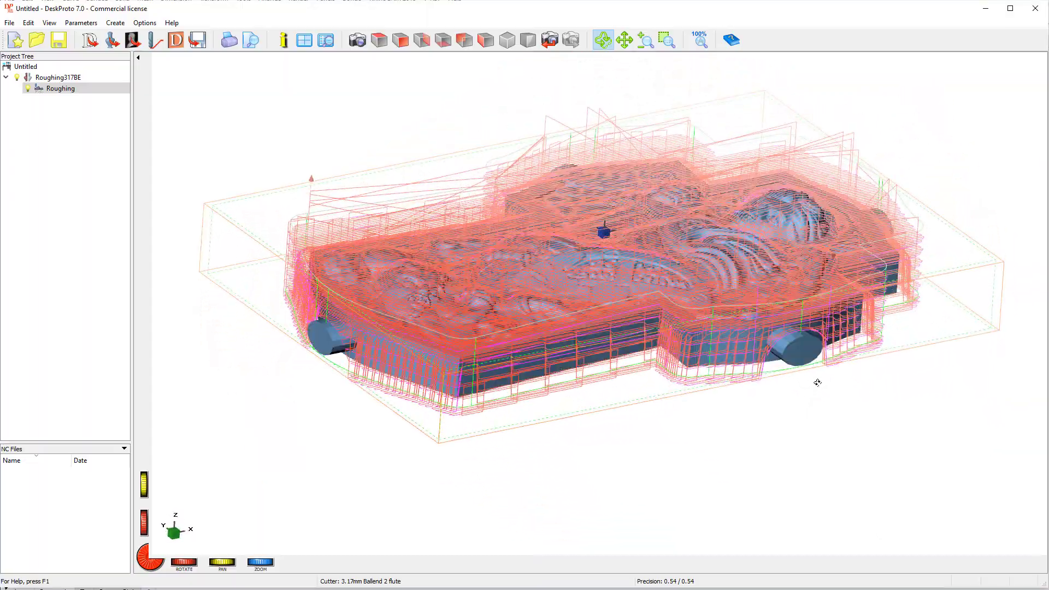
Write the NC program of the Roughing317BE part to the cutting demo folder as roughing317BE in .tap format.
click(195, 41)
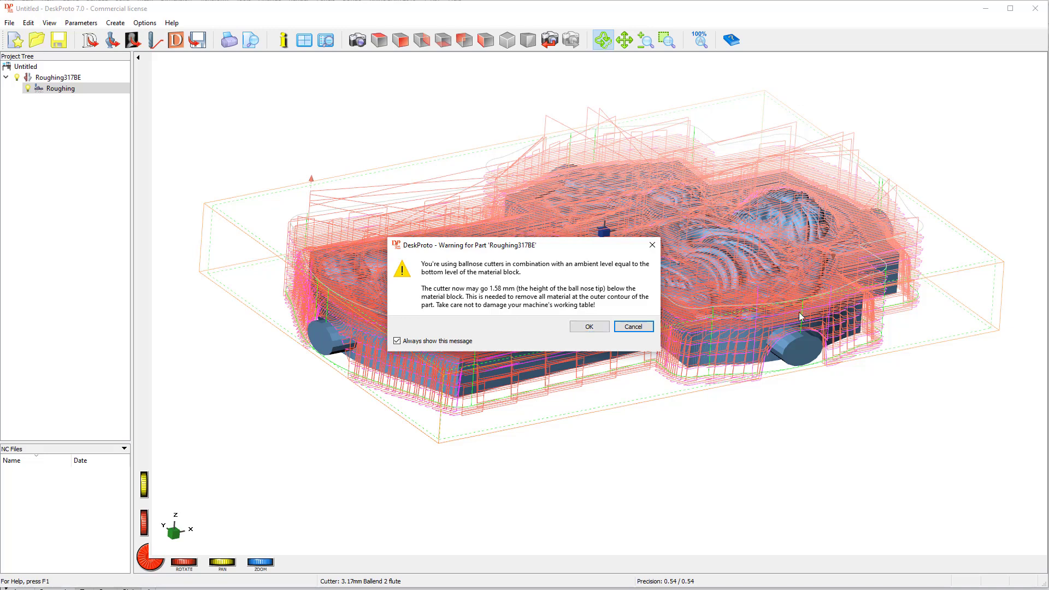
click(586, 328)
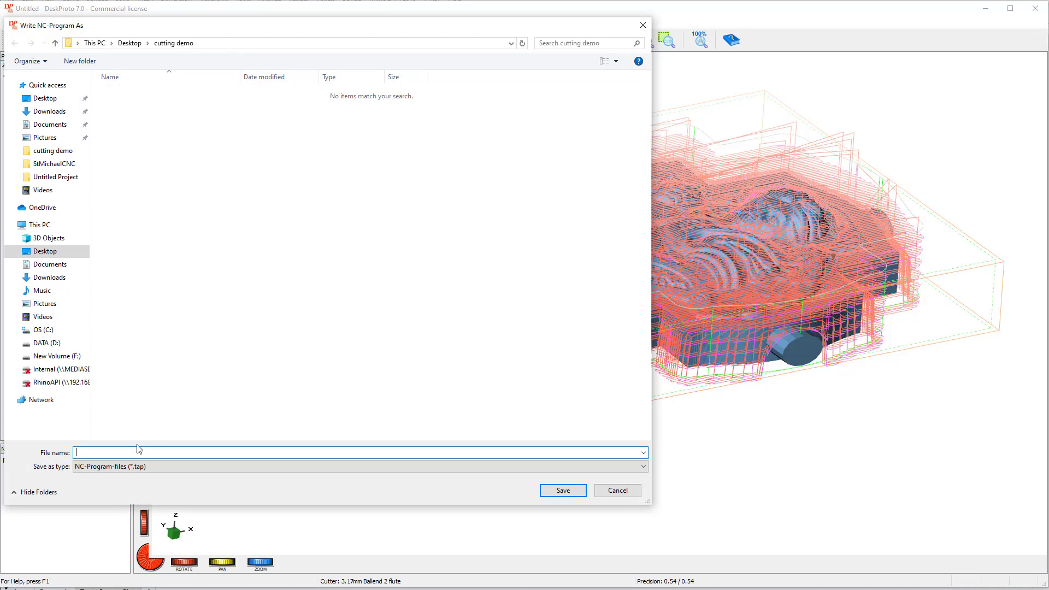
text(ro)
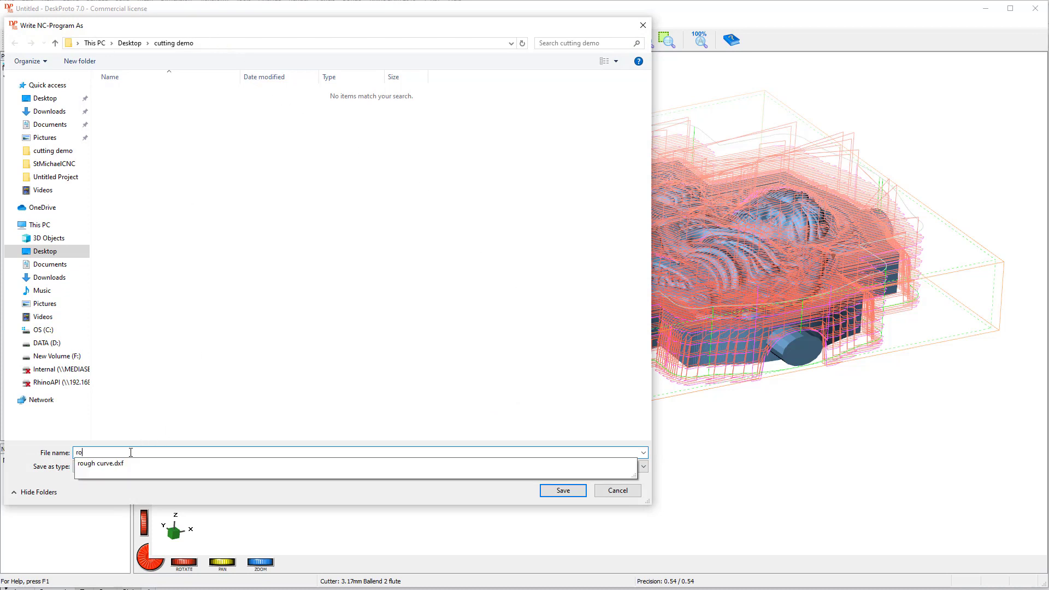
text(ughing317BE)
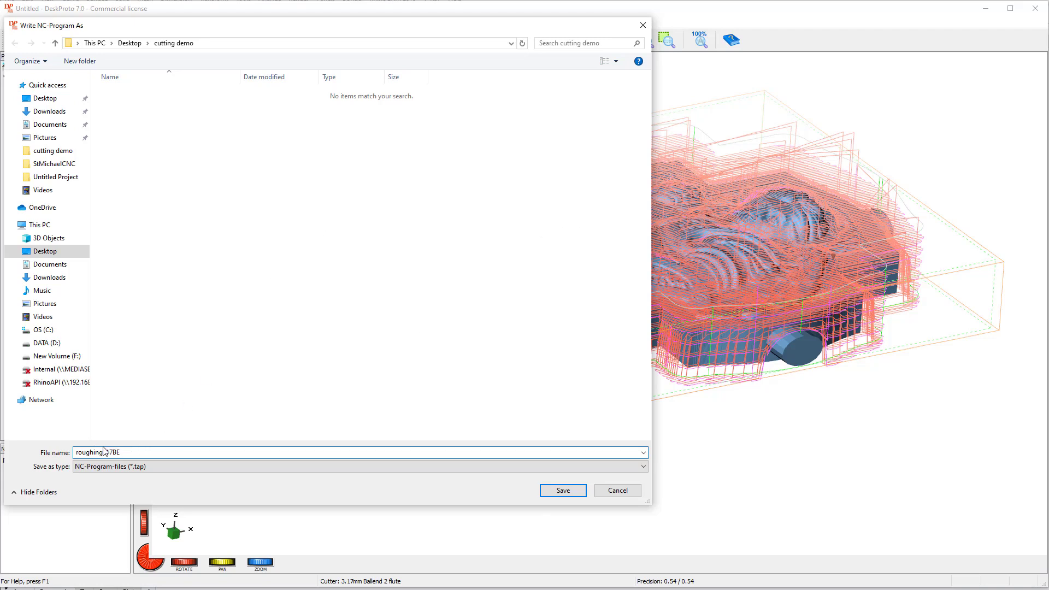
click(554, 492)
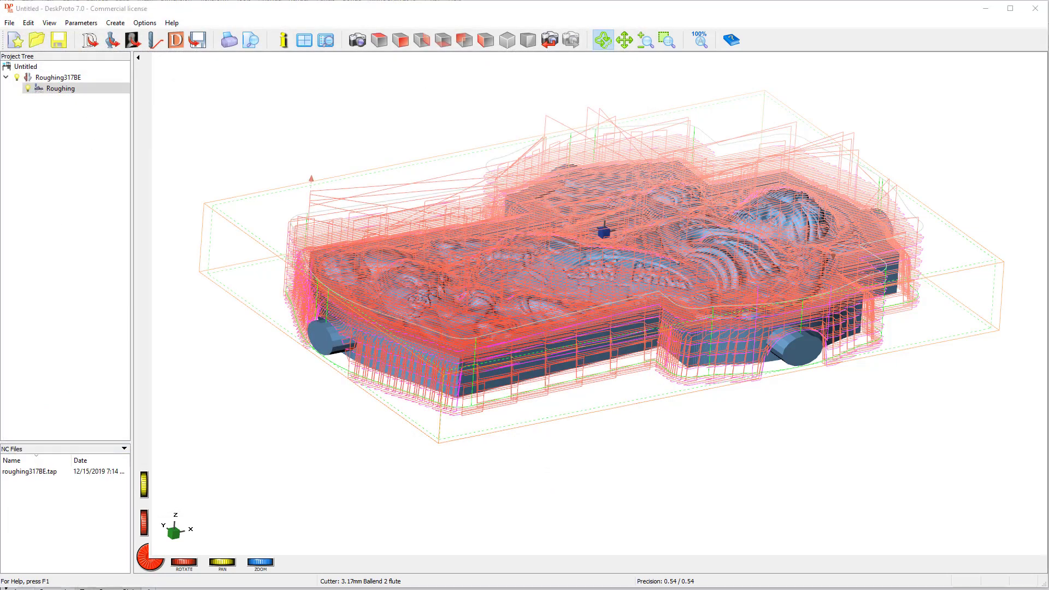
Switch to the cutting demo folder in File Explorer and open roughing317BE.tap in Notepad++.
key(alt+Tab)
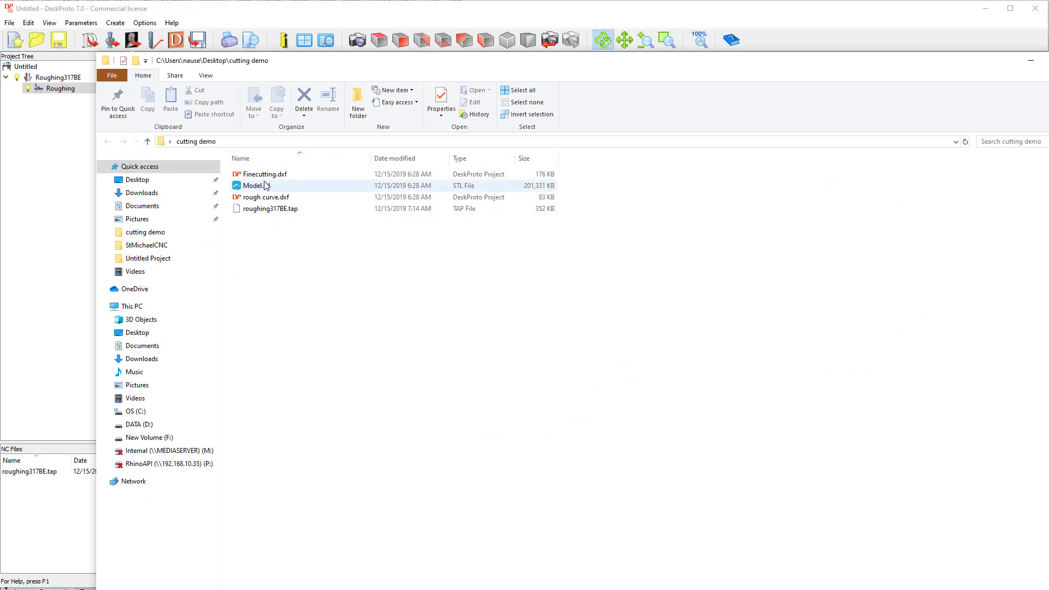
right_click(274, 212)
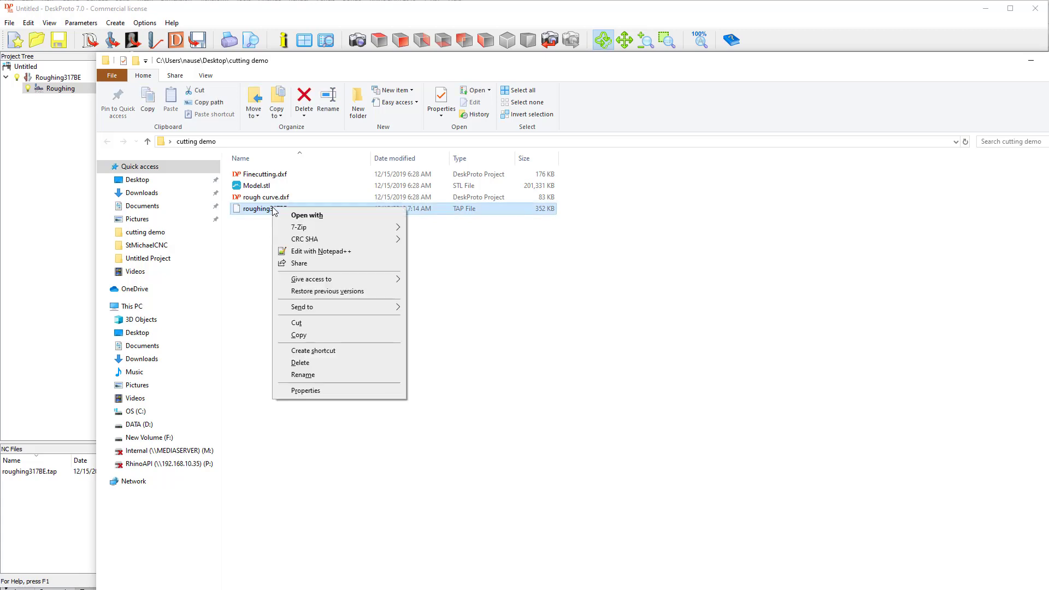
click(322, 252)
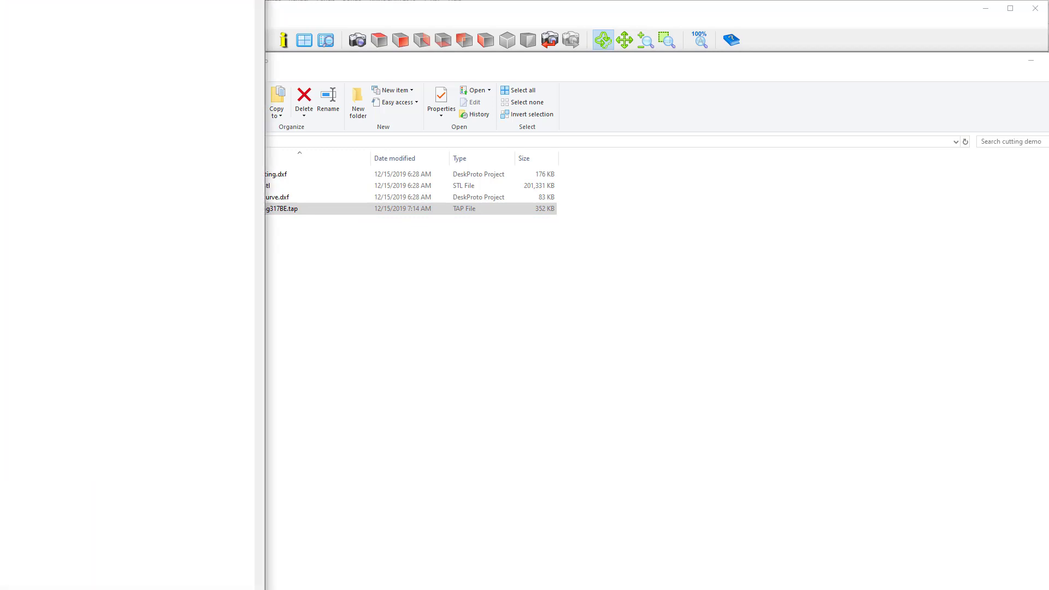